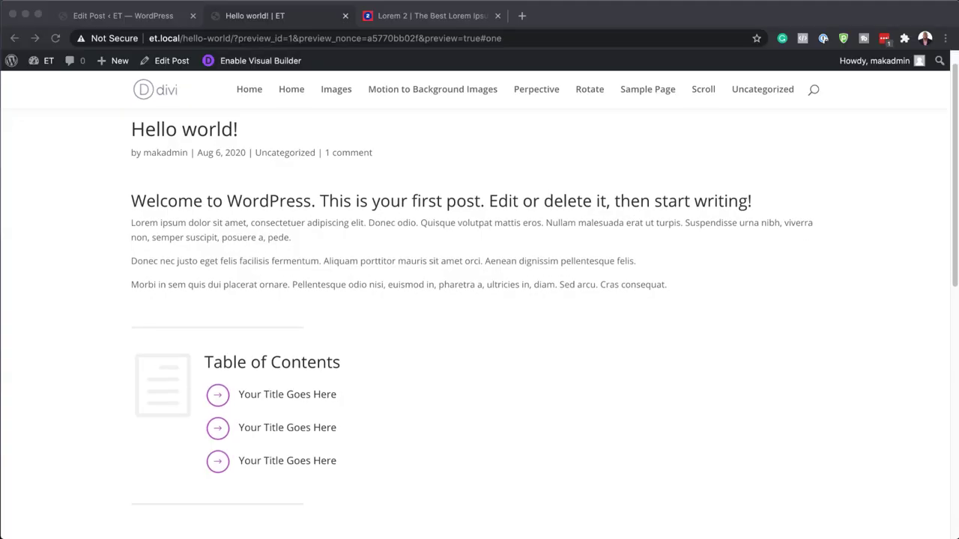
scroll(479, 300, down, 5)
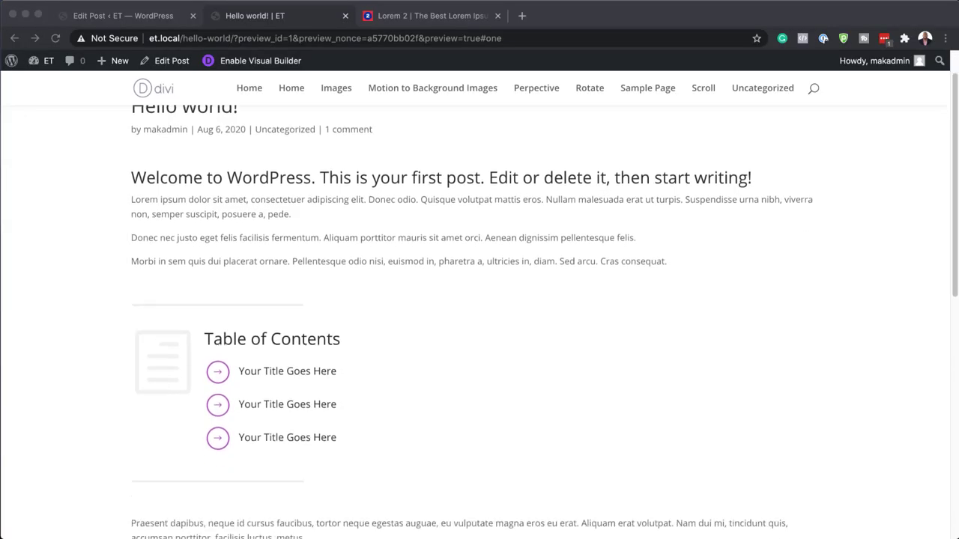
click(397, 253)
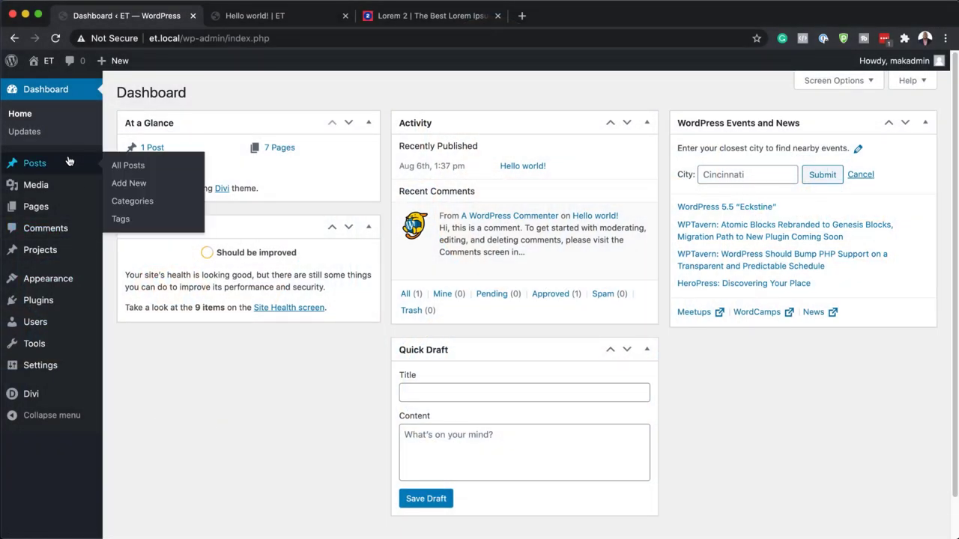
- Create a new post titled "Post 1" and choose the default editor for it
mouse_move(67, 163)
click(145, 185)
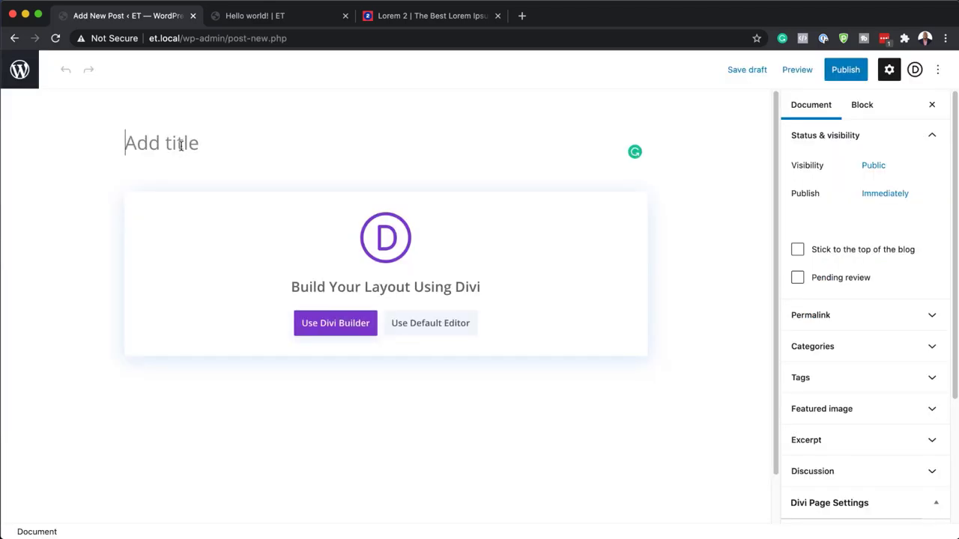
text(Post 1)
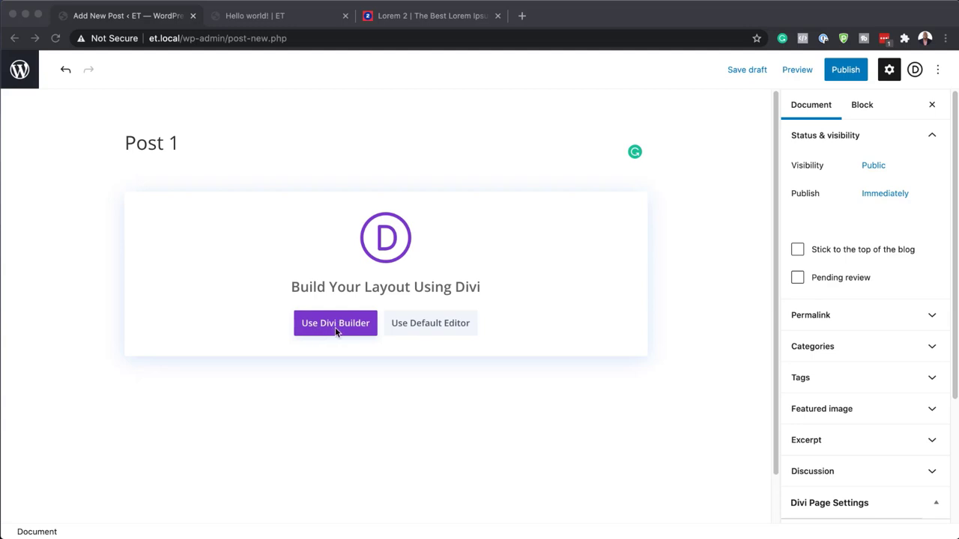
click(441, 323)
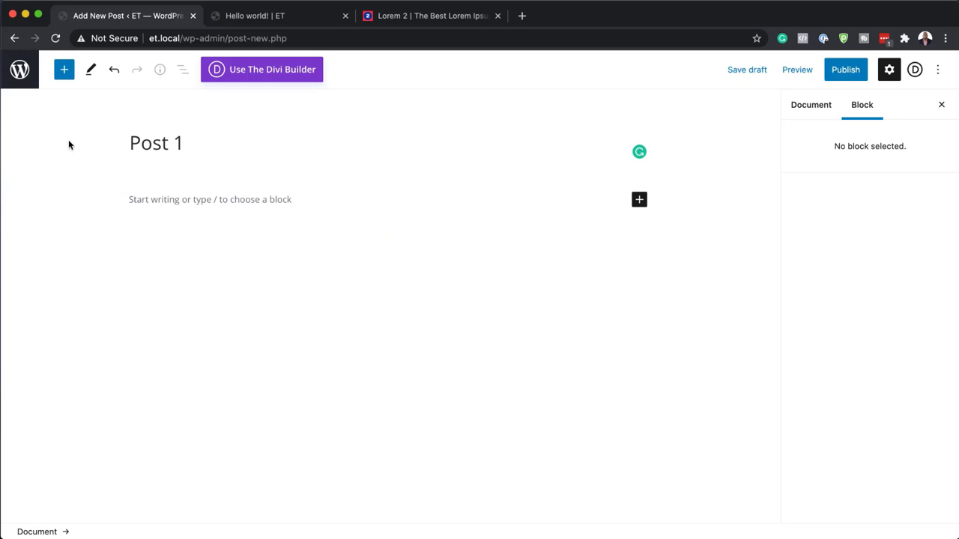
- Add two body paragraphs starting "Praesent dapibus" and "Phasellus ultrices", and split the first one after "magna eros eu erat."
click(234, 202)
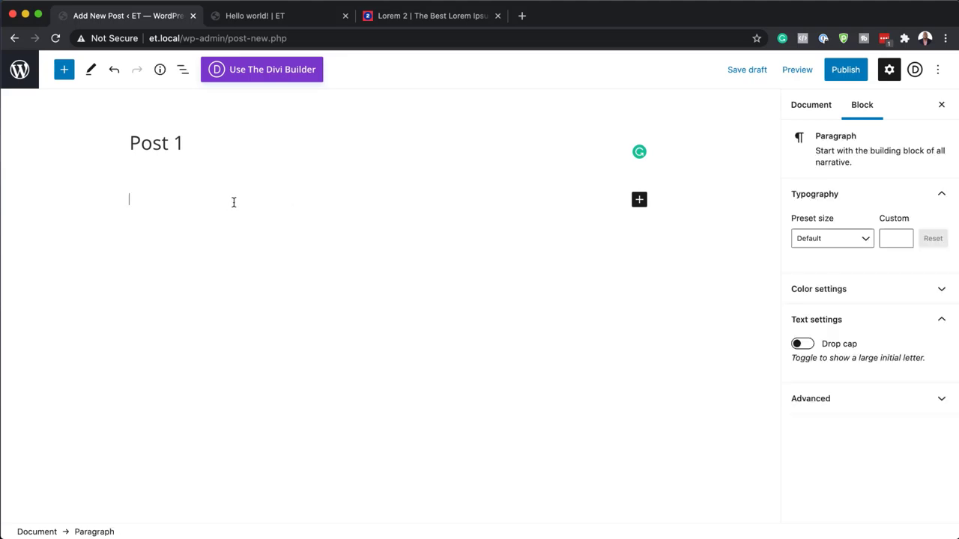
text(Praesent dapibus, neque id cursus faucibus, tortor neque egestas auguae, eu vulputate magna eros eu erat. Aliquam erat volutpat. Nam dui mi, tincidunt quis, accumsan porttitor, facilisis luctus, metus. Phasellus ultrices nulla quis nibh. Quisque a lectus. Donec consectetuer ligula vulputate sem tristique cursus. Nam nulla quam, gravida non, commodo a, sodales sit amet, nisi.)
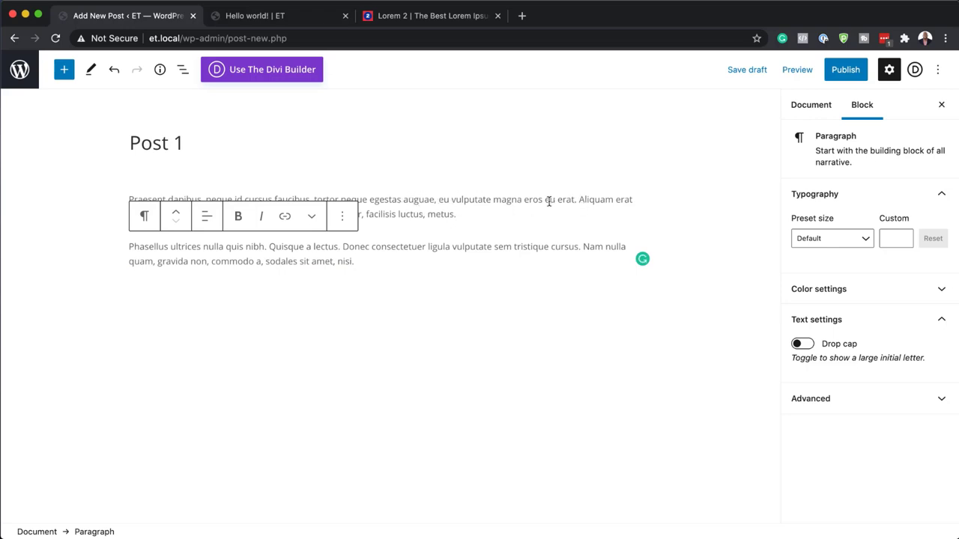
click(579, 199)
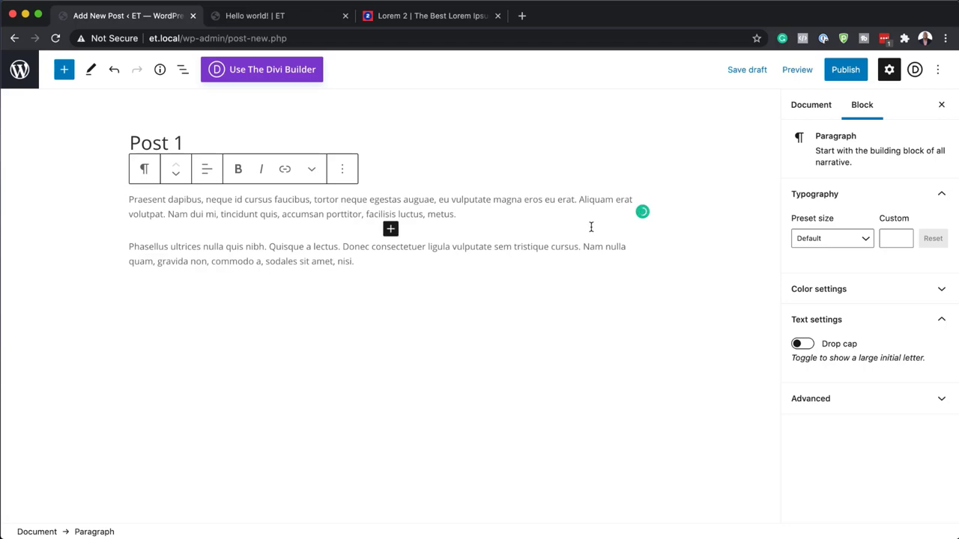
key(Return)
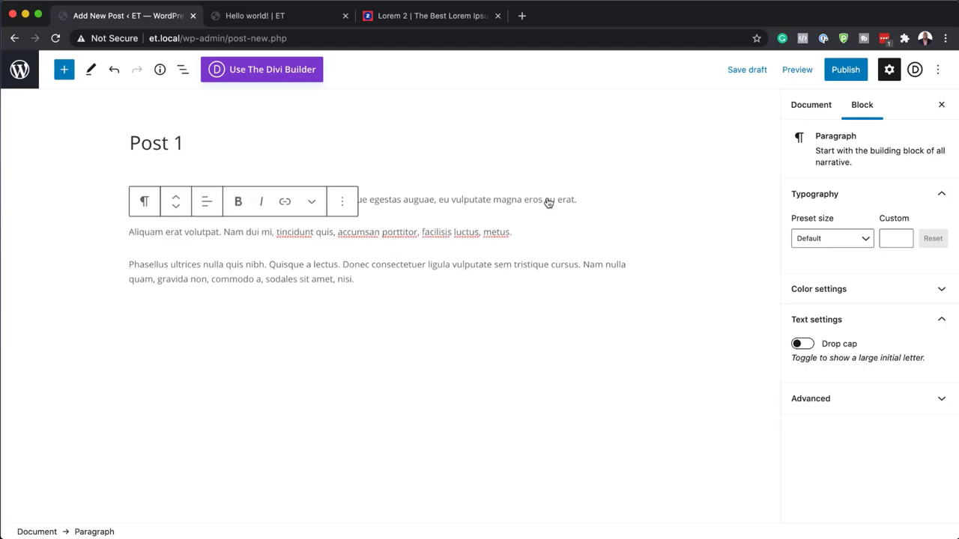
- Transform the first paragraph, starting "Praesent dapibus", into a heading
drag(580, 200, 126, 199)
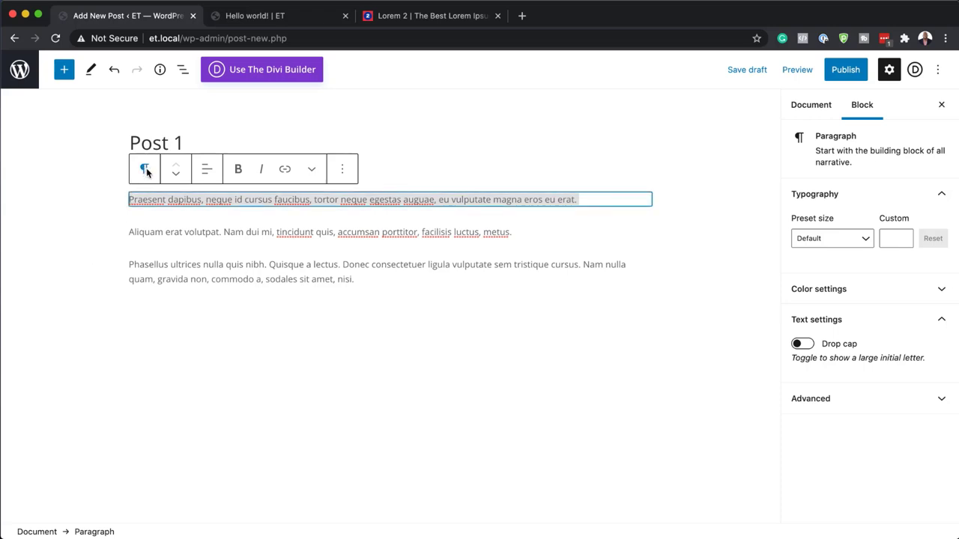
click(146, 172)
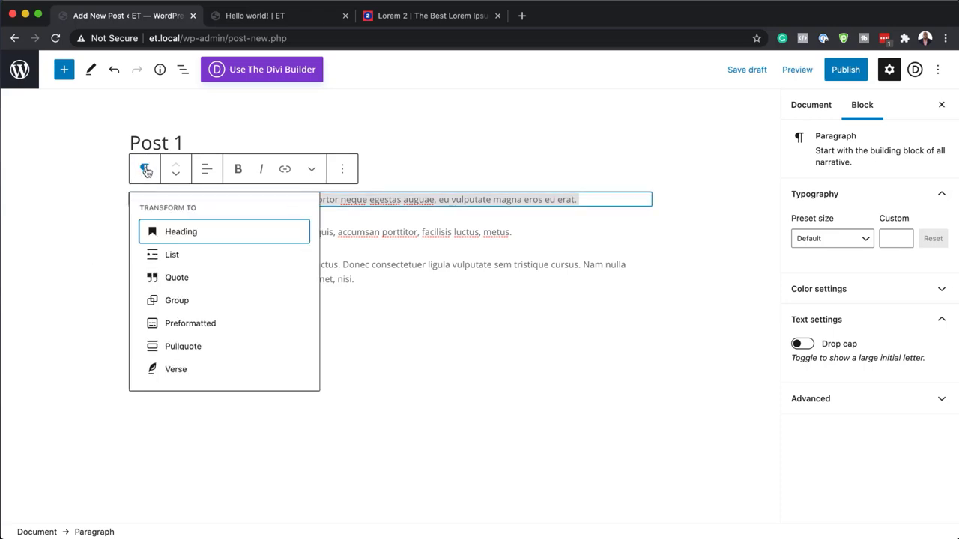
click(191, 233)
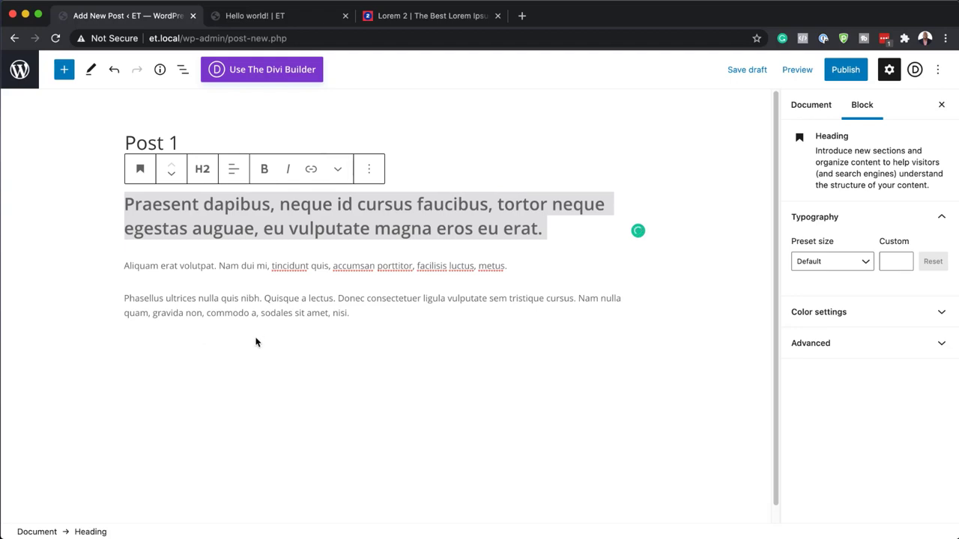
- Insert a Divi Layout block below the last paragraph of the post
click(360, 314)
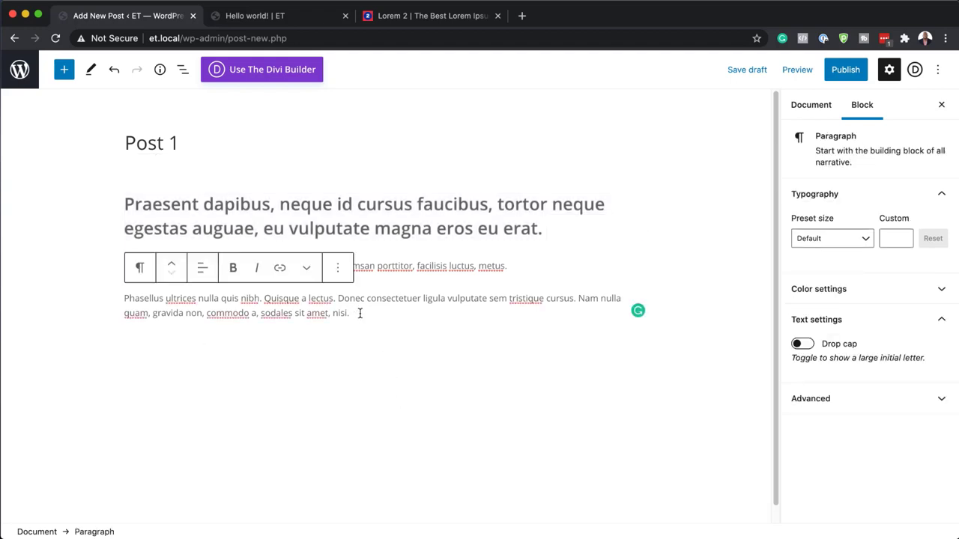
key(Return)
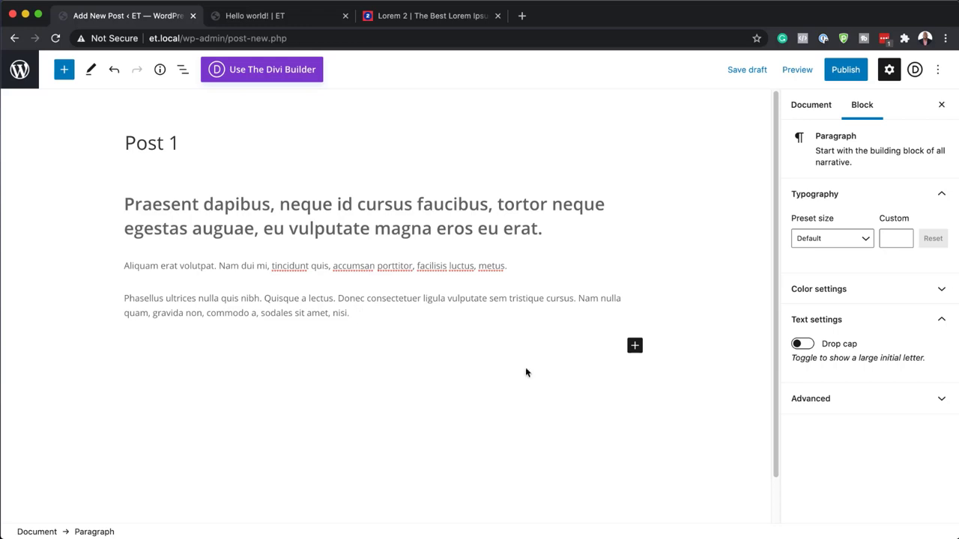
click(635, 346)
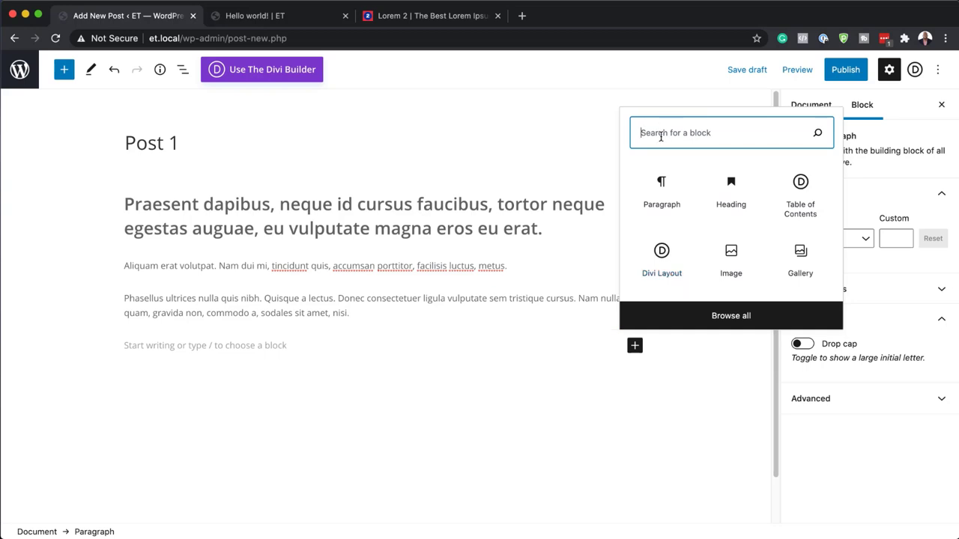
click(662, 258)
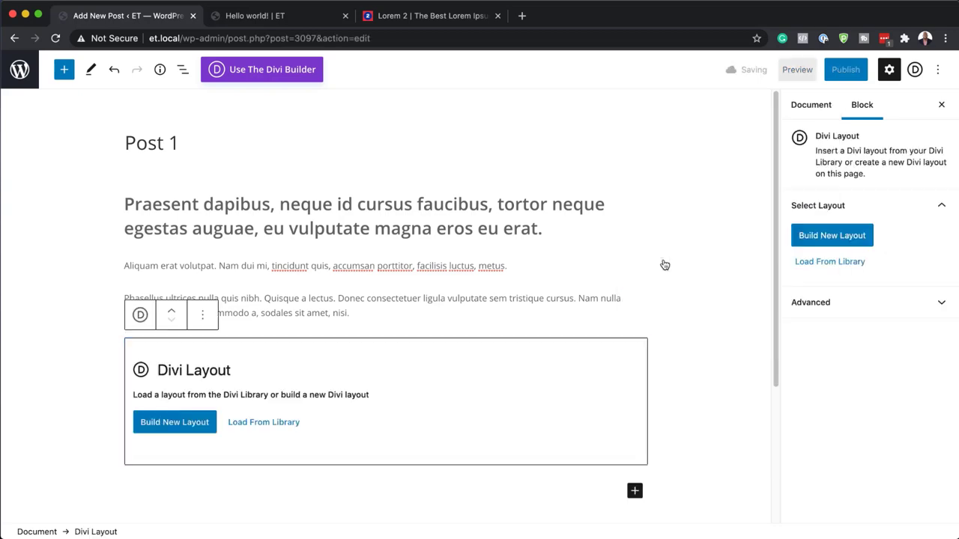
- Build a new layout from scratch in the block, with a one-column row containing a Divider module
click(176, 424)
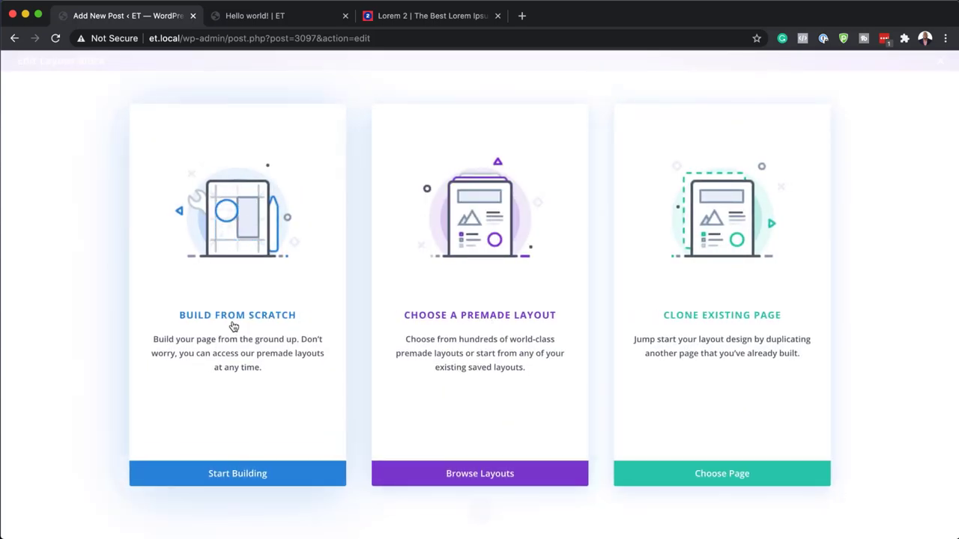
click(253, 475)
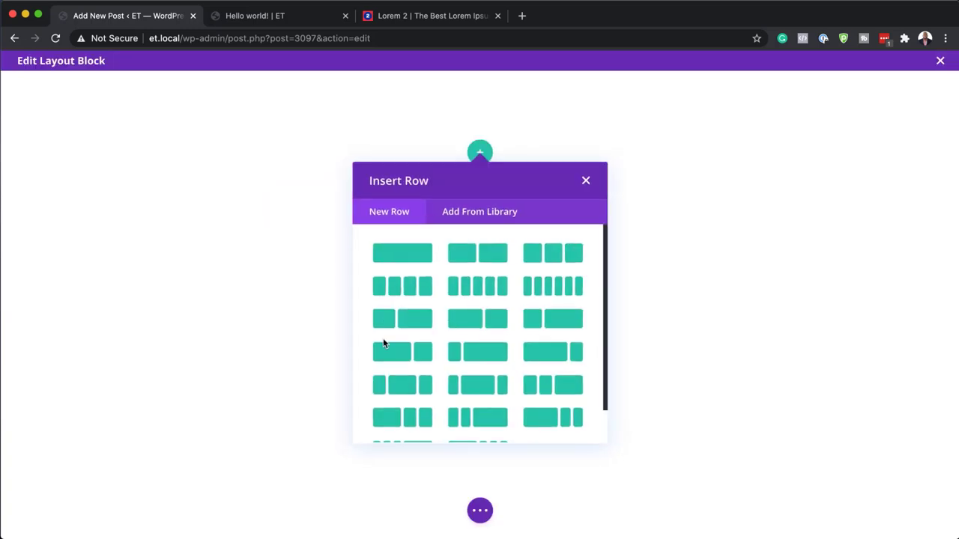
click(417, 257)
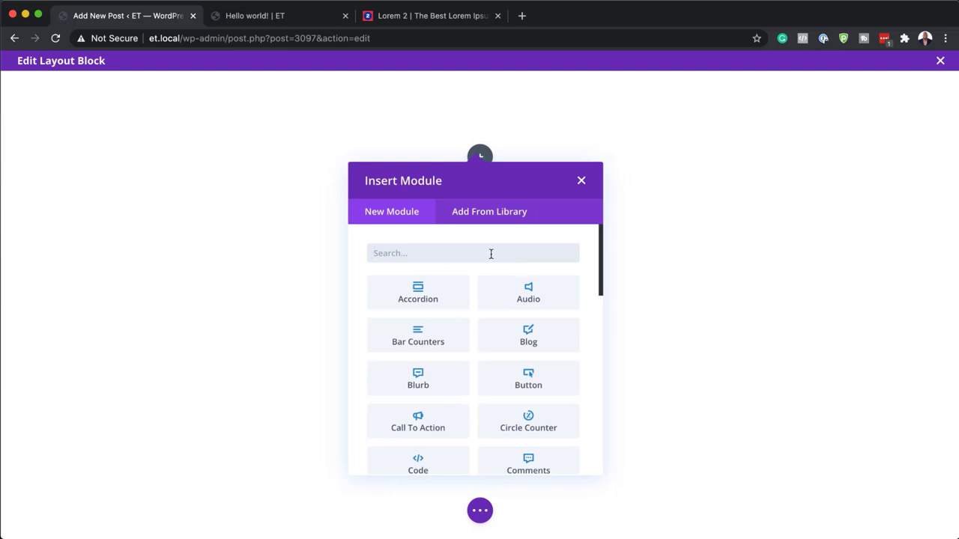
text(divi)
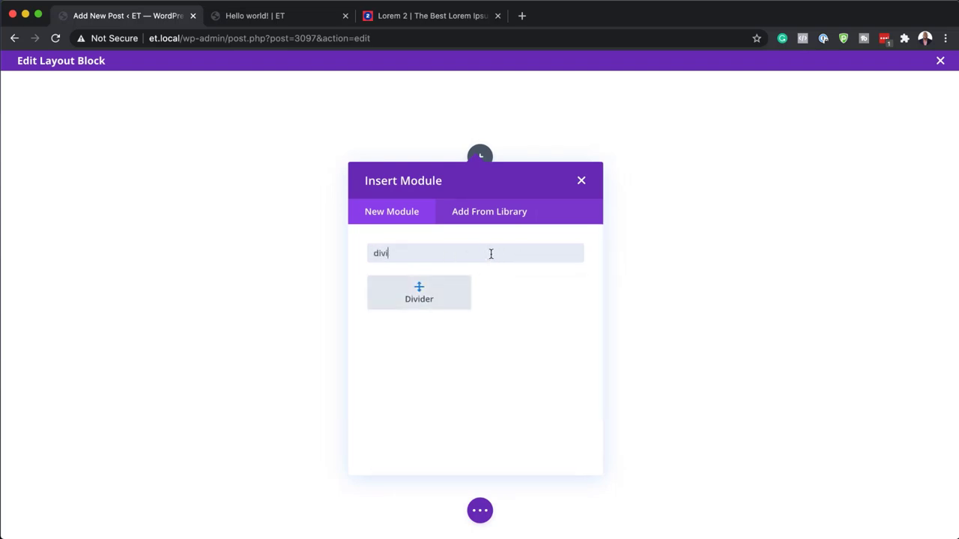
click(439, 291)
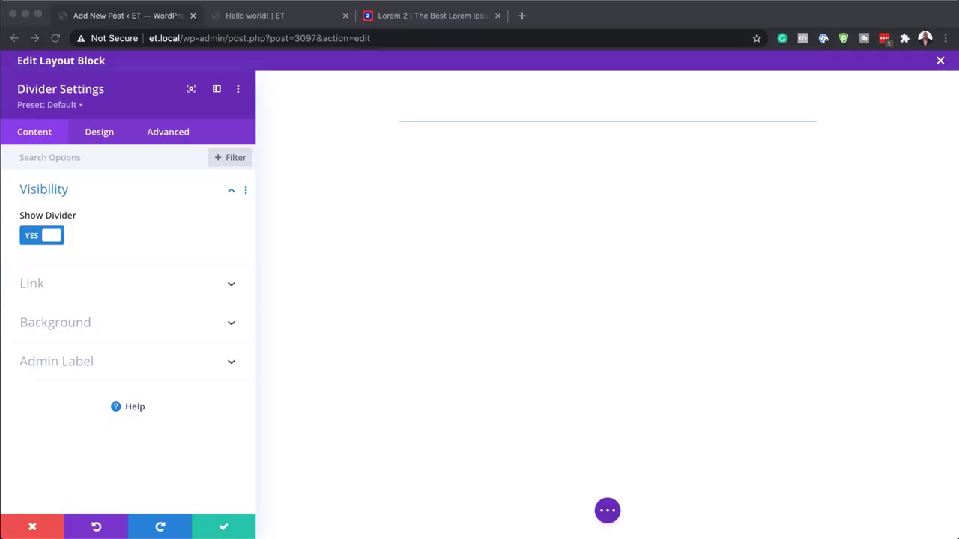
- Set the divider's line color to #eeeeee
click(107, 137)
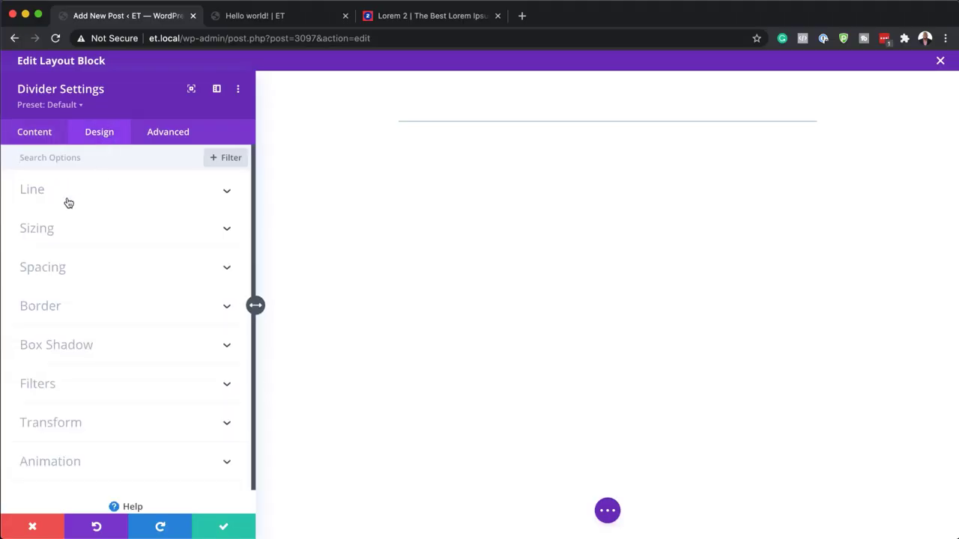
click(69, 201)
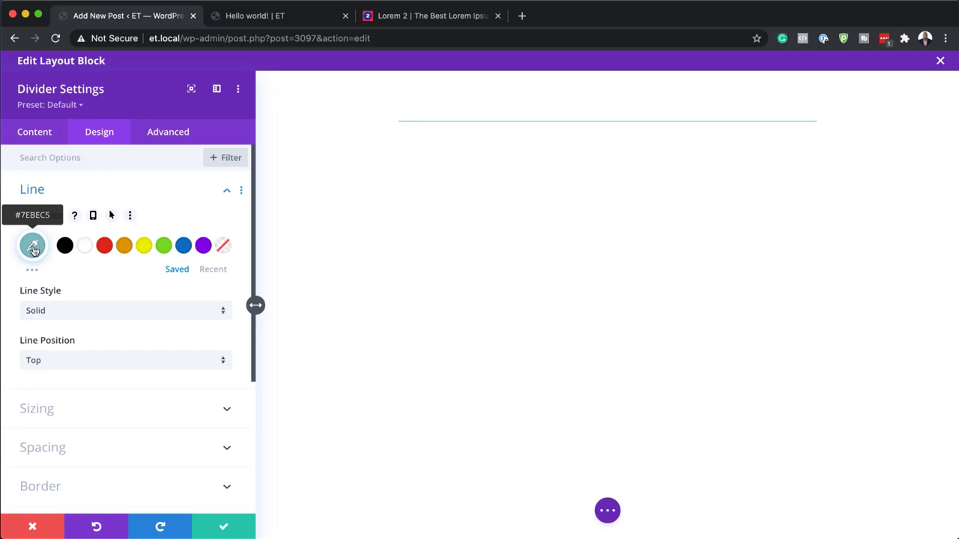
click(33, 250)
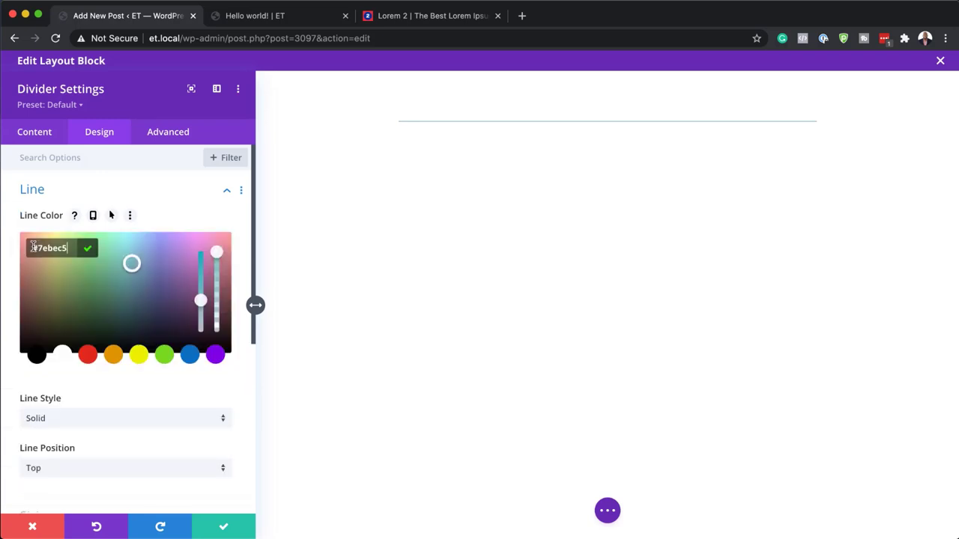
double_click(74, 249)
text(eeeeee)
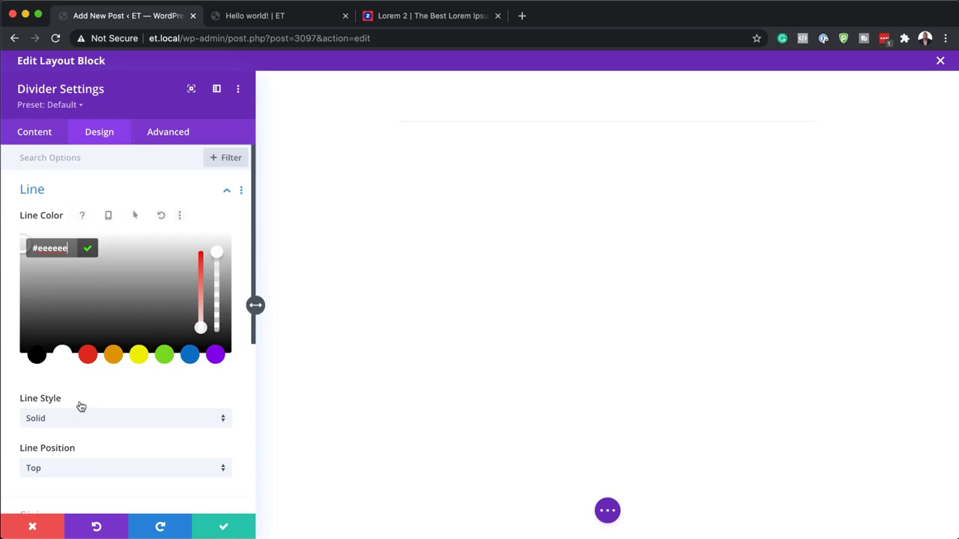
- Set the divider's line position to Vertically Centered
scroll(127, 401, down, 3)
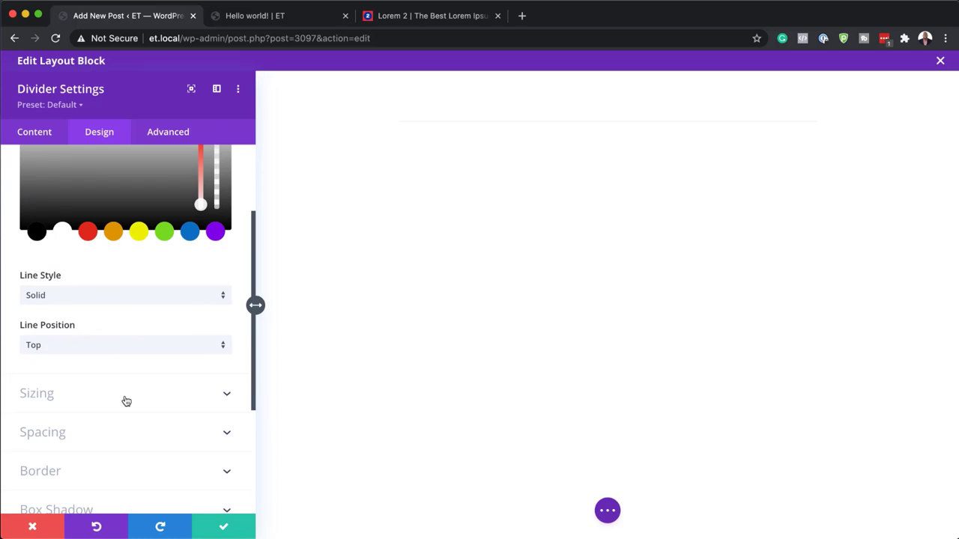
click(129, 350)
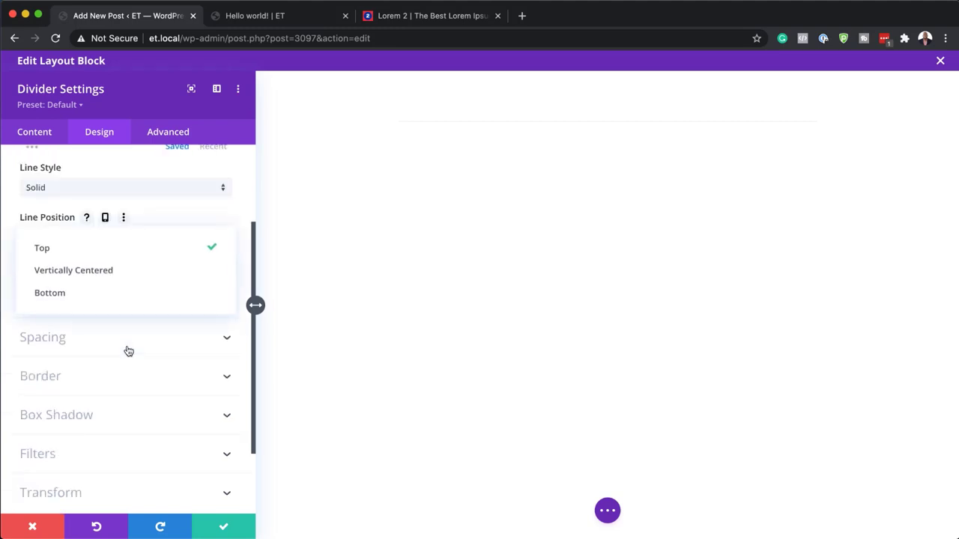
click(132, 271)
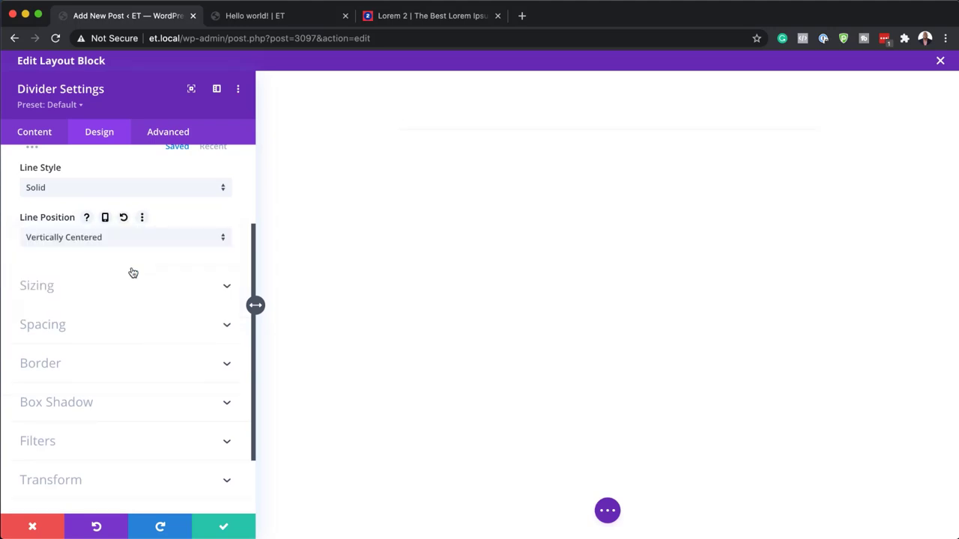
- Set the divider's weight to 3px and its width to 25%
click(140, 294)
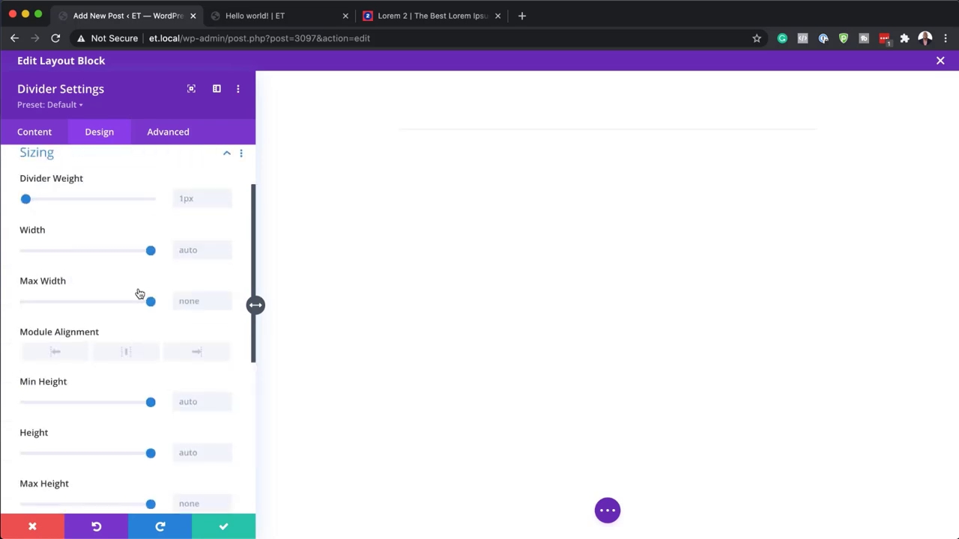
click(228, 207)
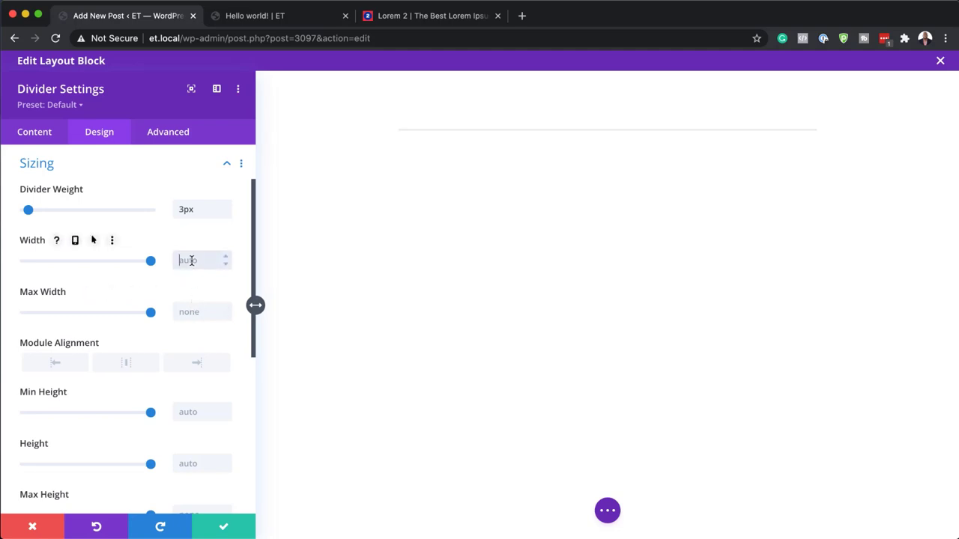
text(25%)
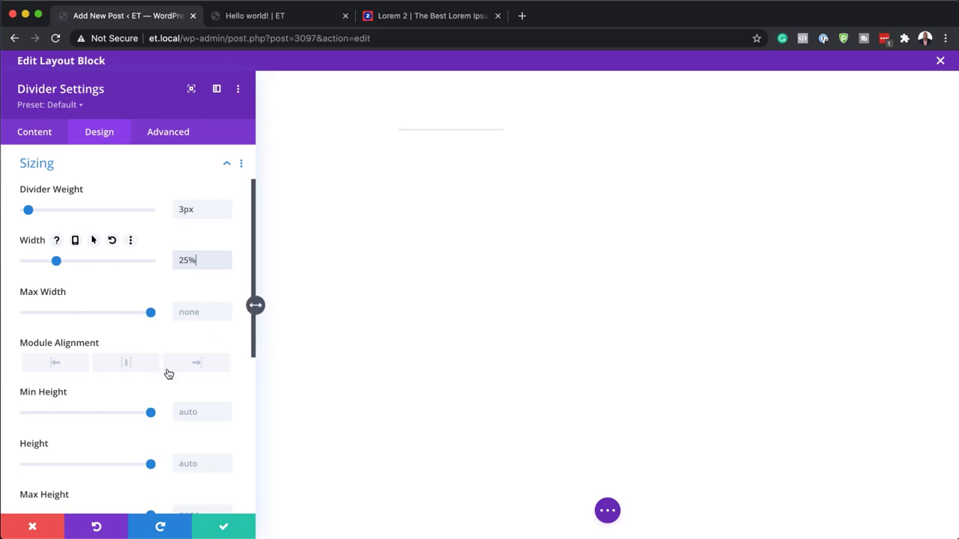
- Set the divider's top padding to 30px
scroll(169, 374, down, 5)
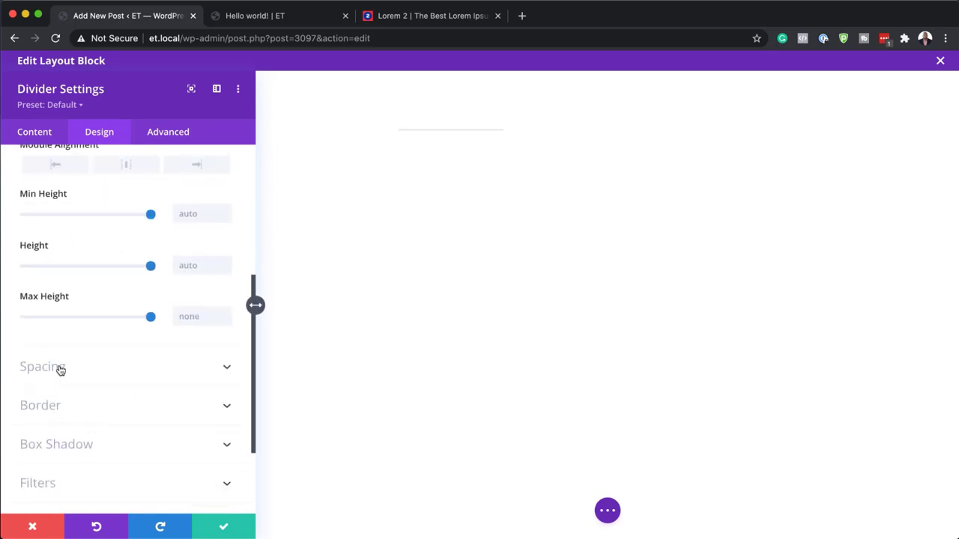
click(60, 367)
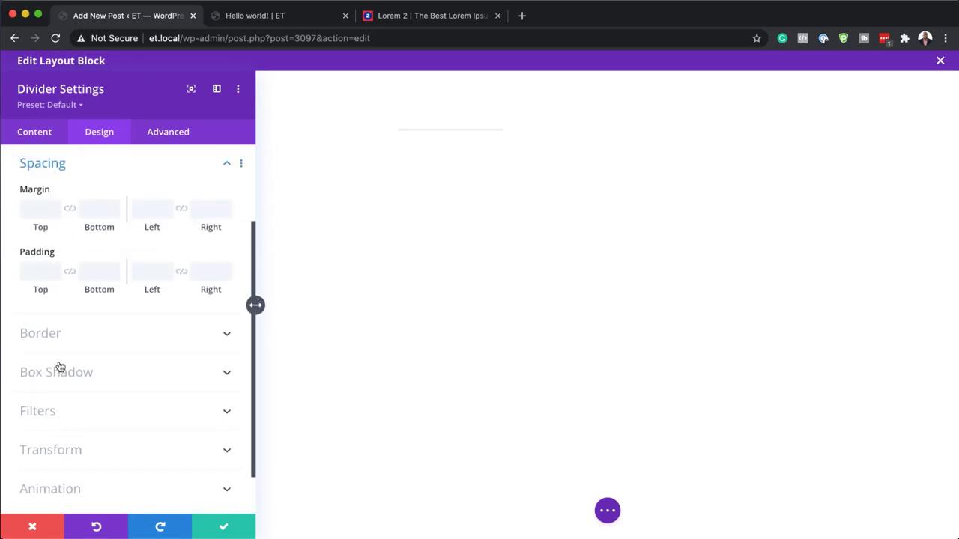
click(44, 272)
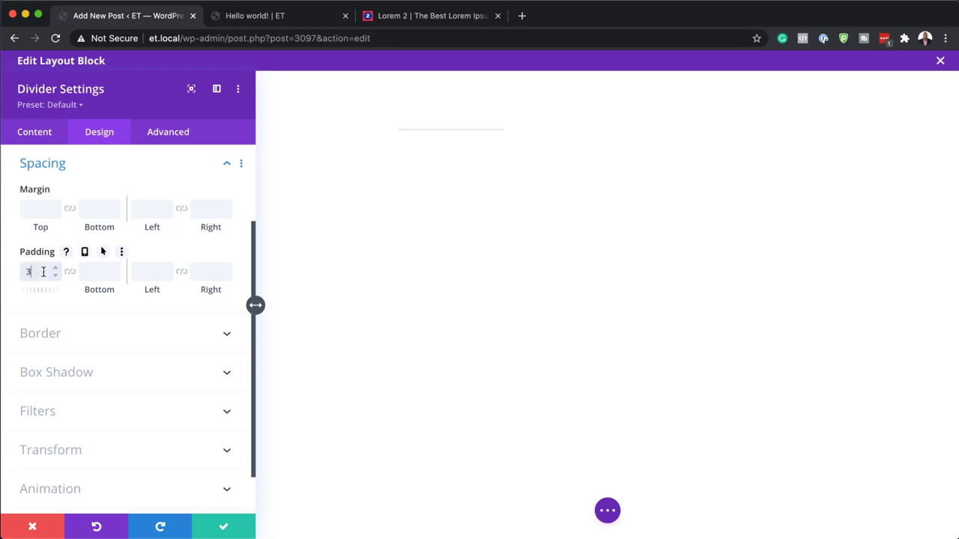
text(30px)
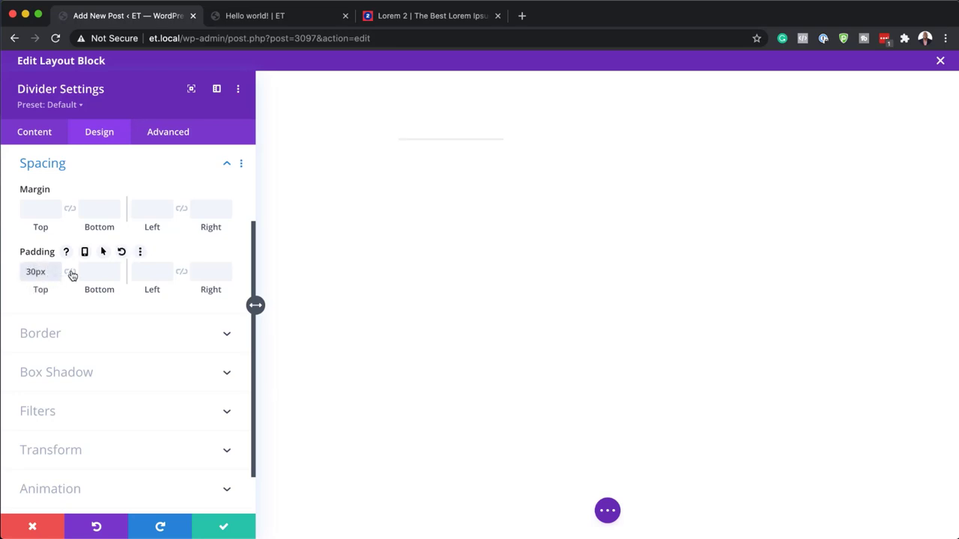
- Set the divider's bottom padding to 30px as well, save its settings and duplicate the divider
click(70, 272)
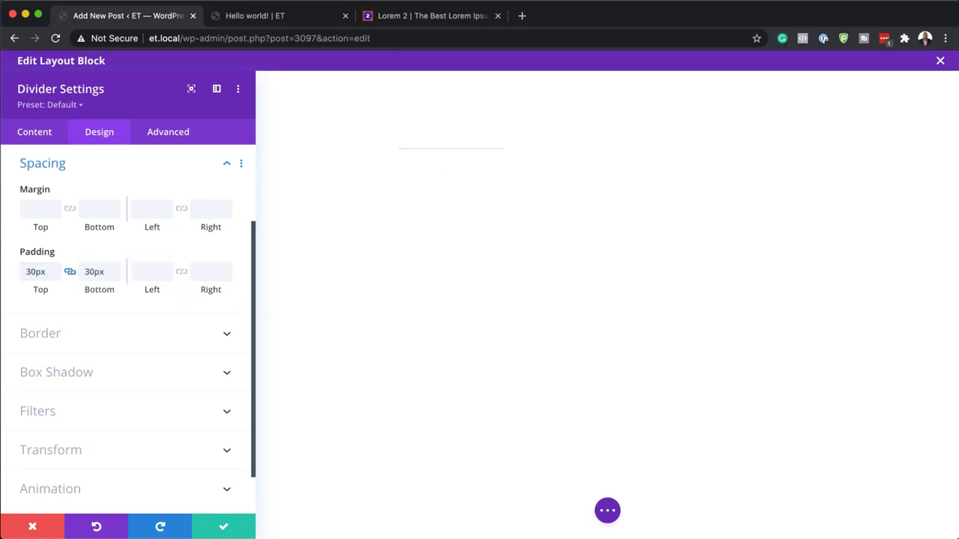
click(229, 529)
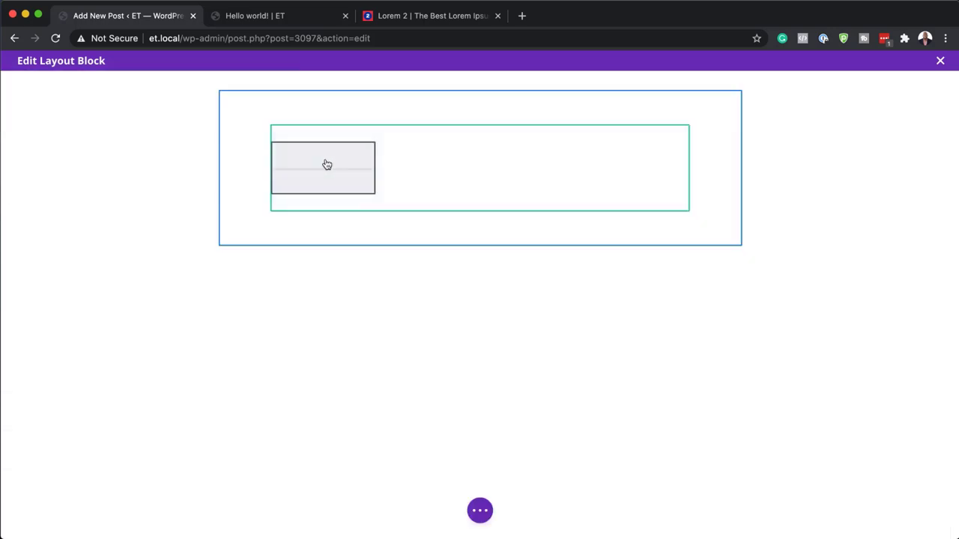
mouse_move(327, 164)
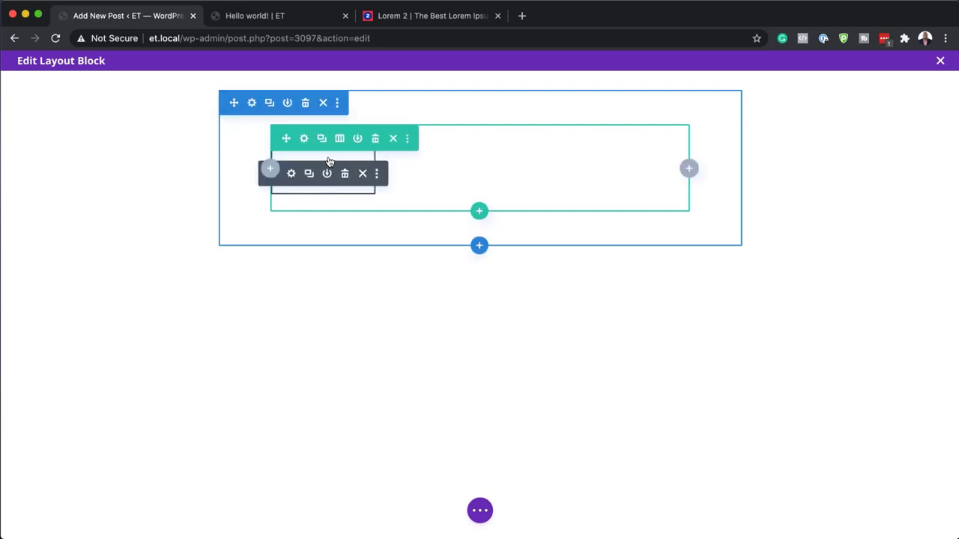
click(311, 177)
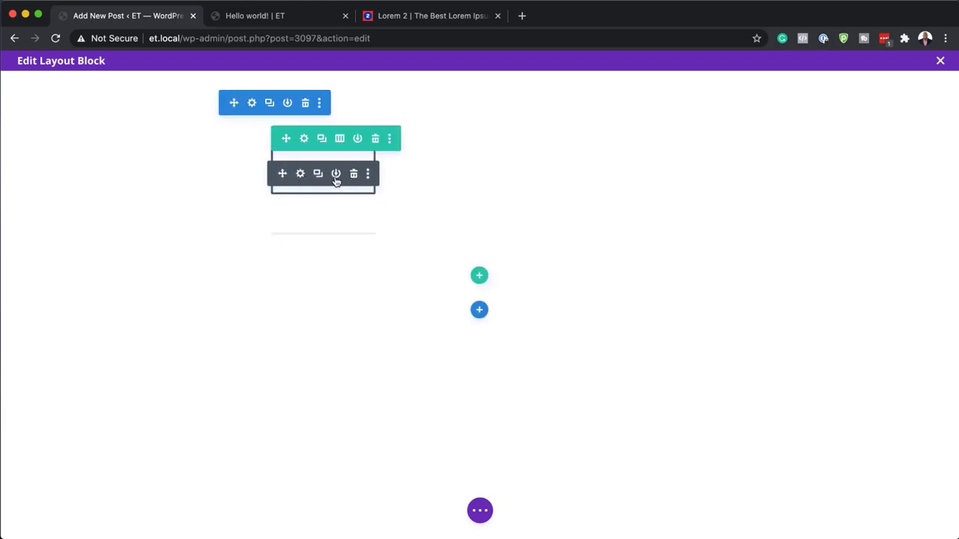
- Add a Blurb module below the second divider and title it "Table of Contents"
click(323, 239)
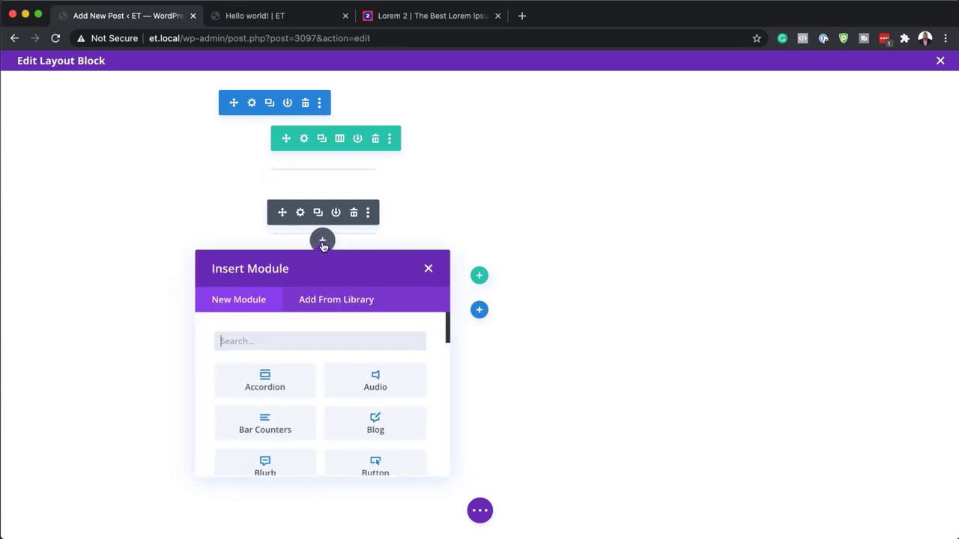
text(blur)
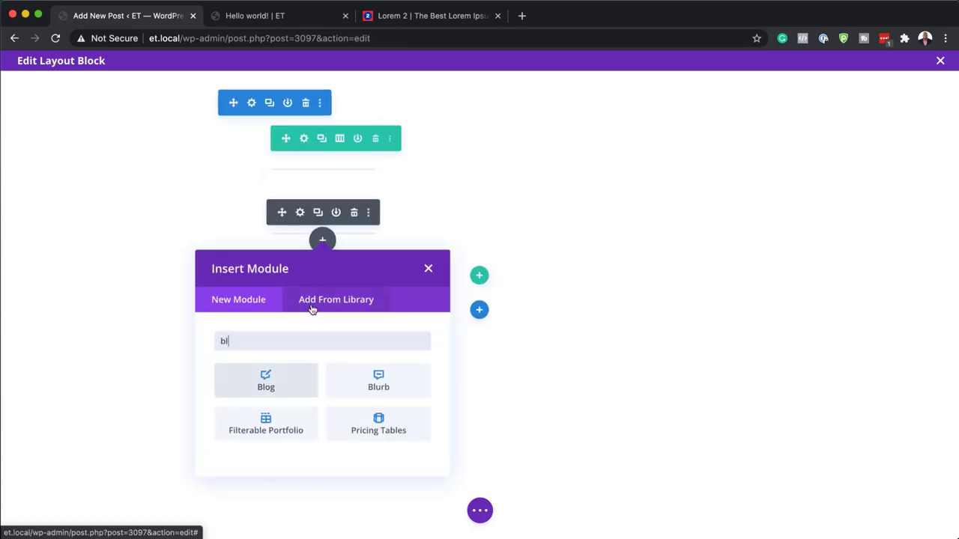
click(271, 381)
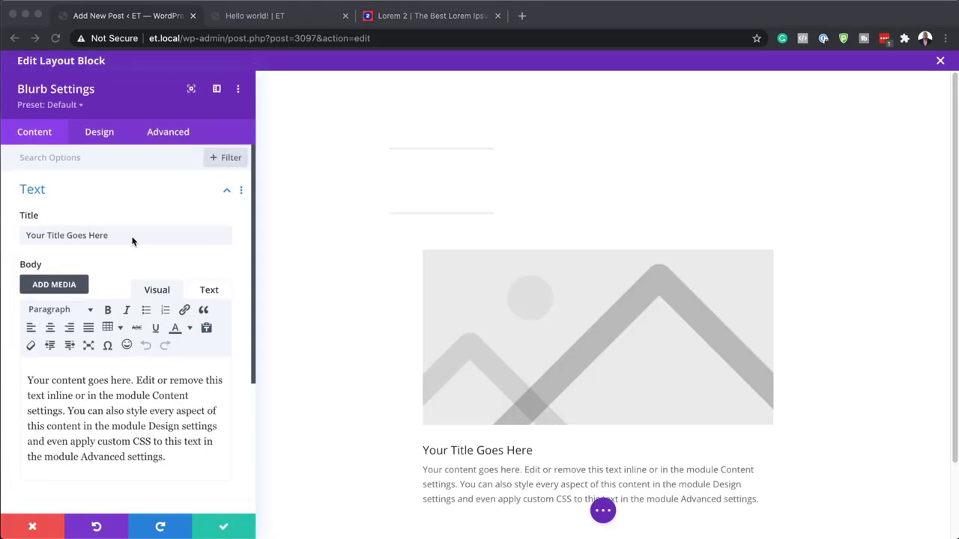
triple_click(133, 238)
text(Table of  Contents)
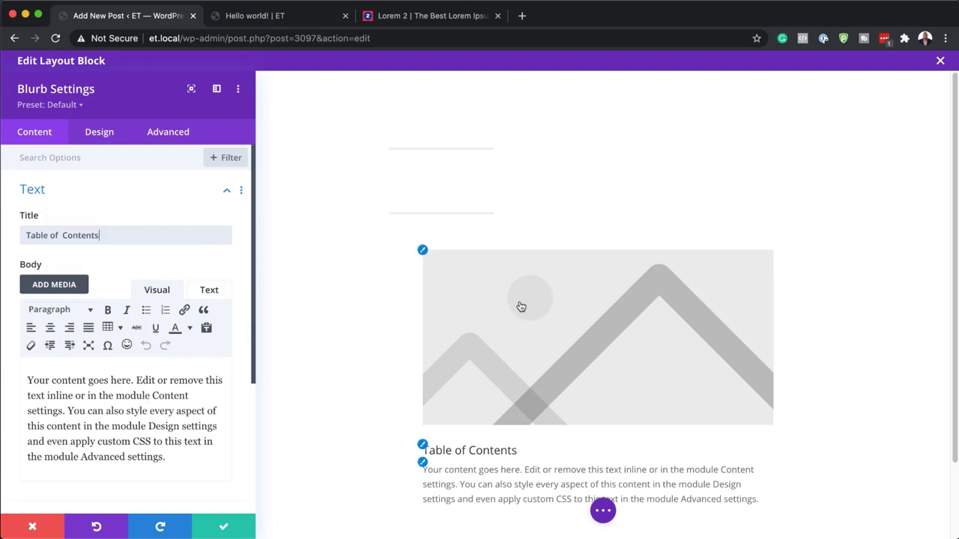
- Replace the blurb's placeholder image with the icon showing text lines inside a square frame
scroll(96, 383, down, 2)
scroll(95, 383, down, 5)
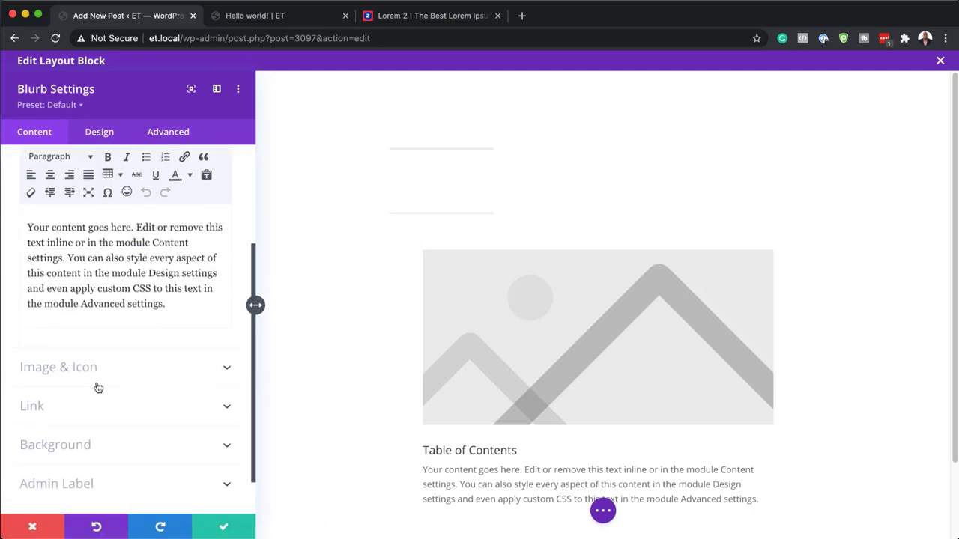
click(90, 369)
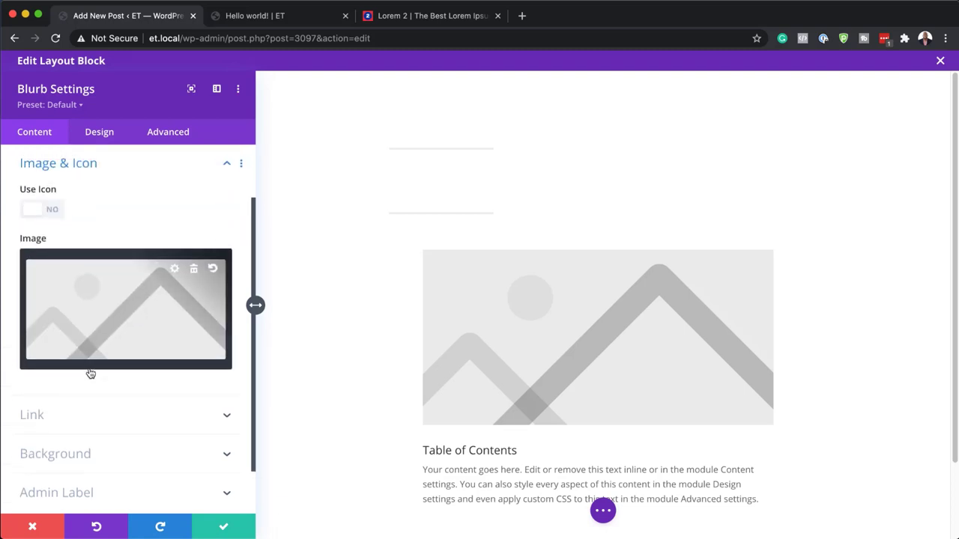
click(54, 211)
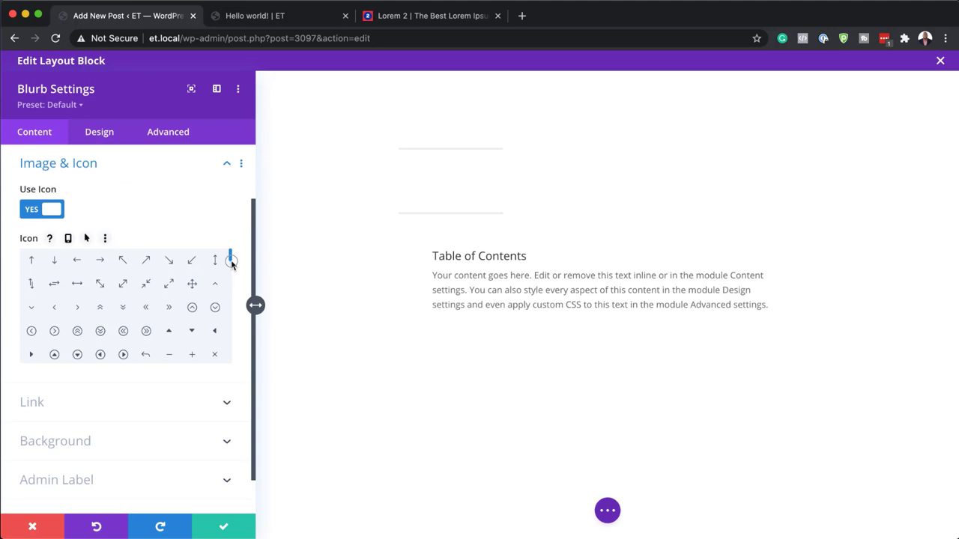
scroll(231, 267, down, 3)
scroll(231, 266, down, 2)
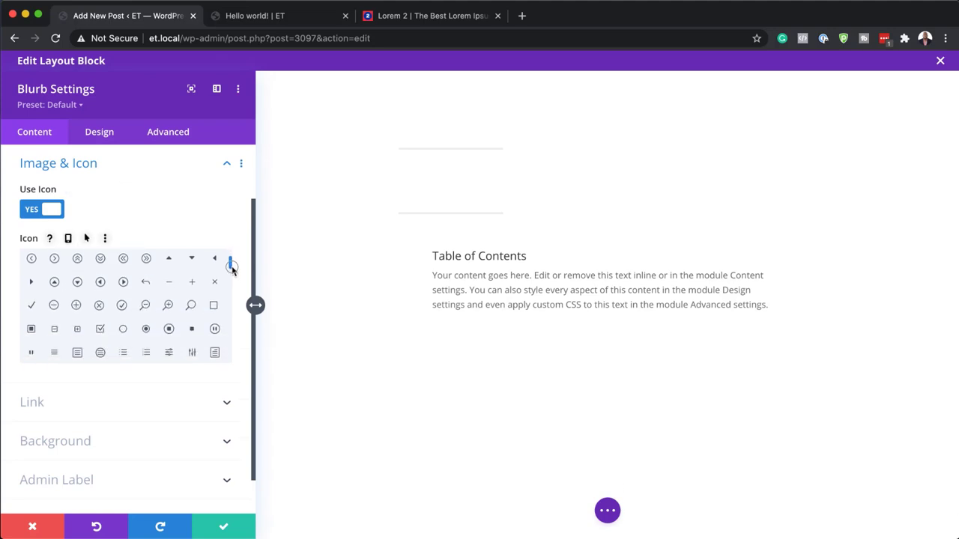
click(81, 343)
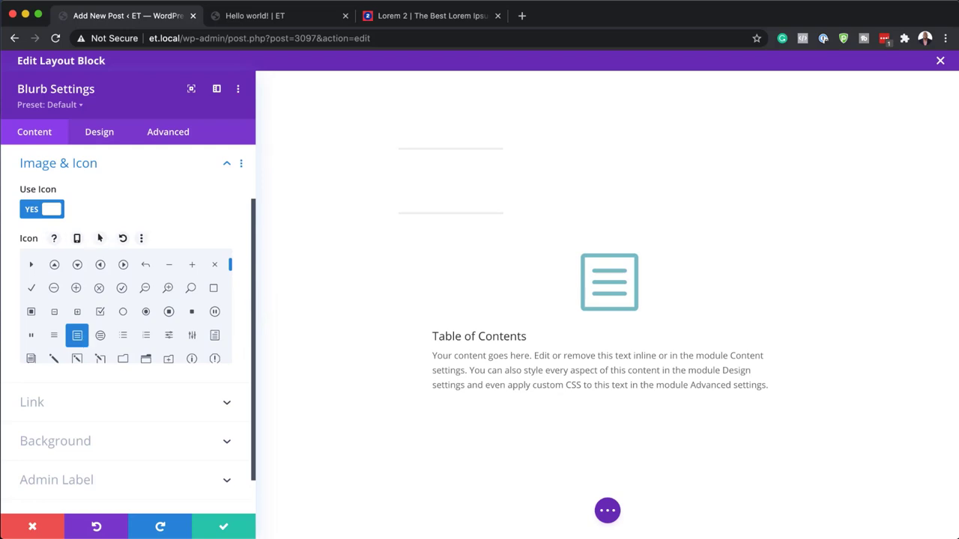
- Set the blurb's icon color to #eeeeee
click(106, 133)
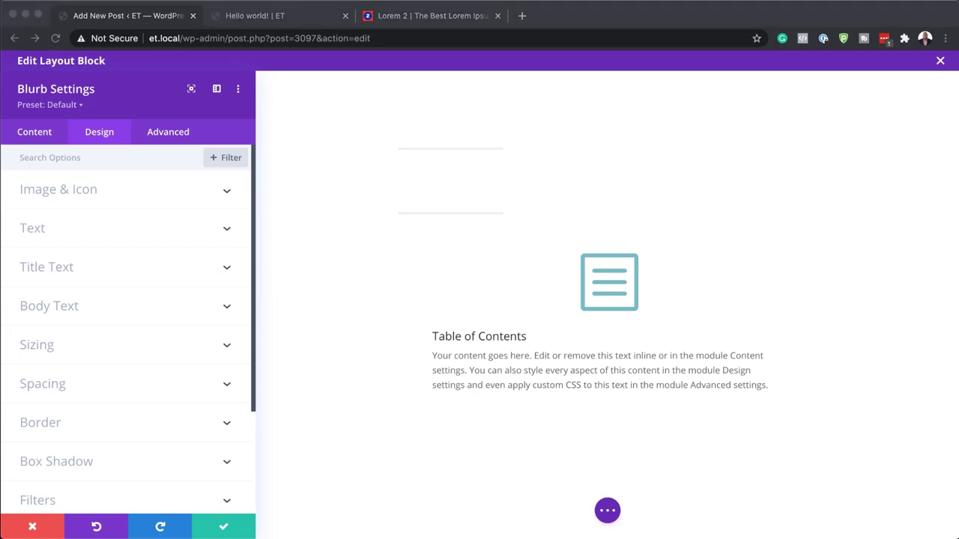
click(80, 191)
click(80, 190)
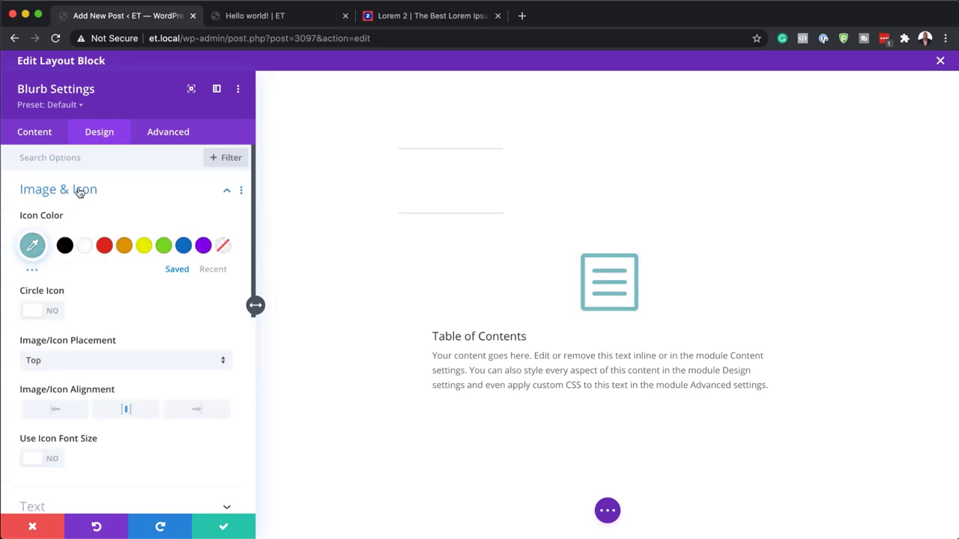
click(33, 250)
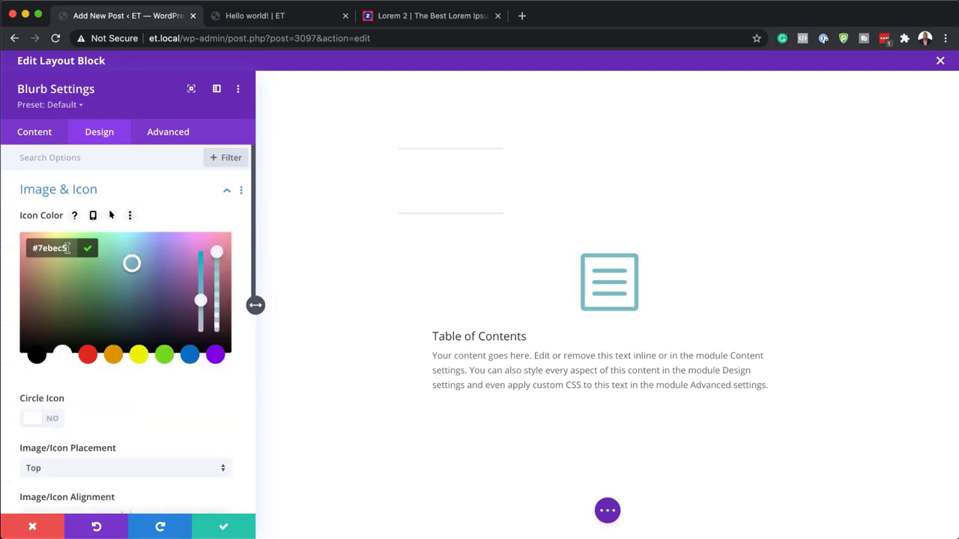
triple_click(66, 248)
text(#eeeeee)
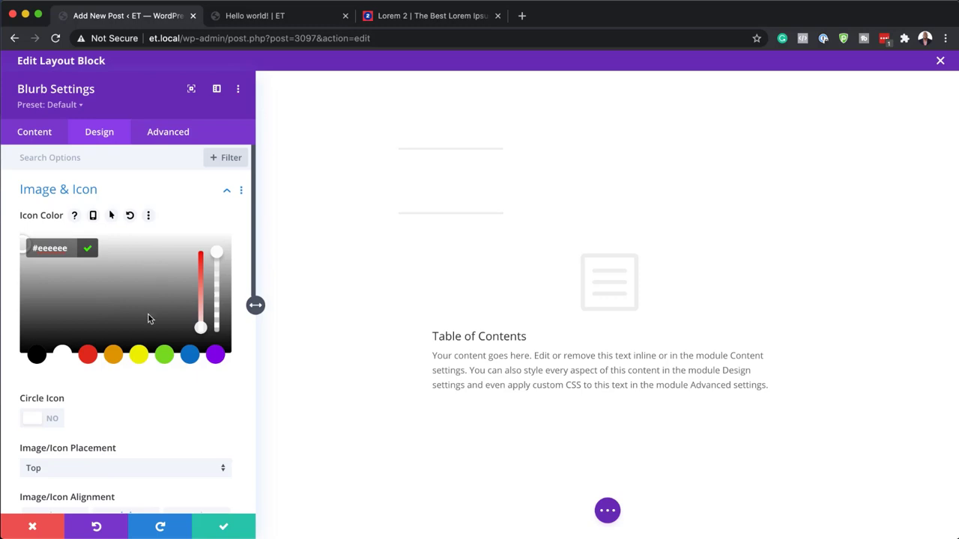
- Set the blurb's image/icon placement to Left
scroll(153, 355, down, 1)
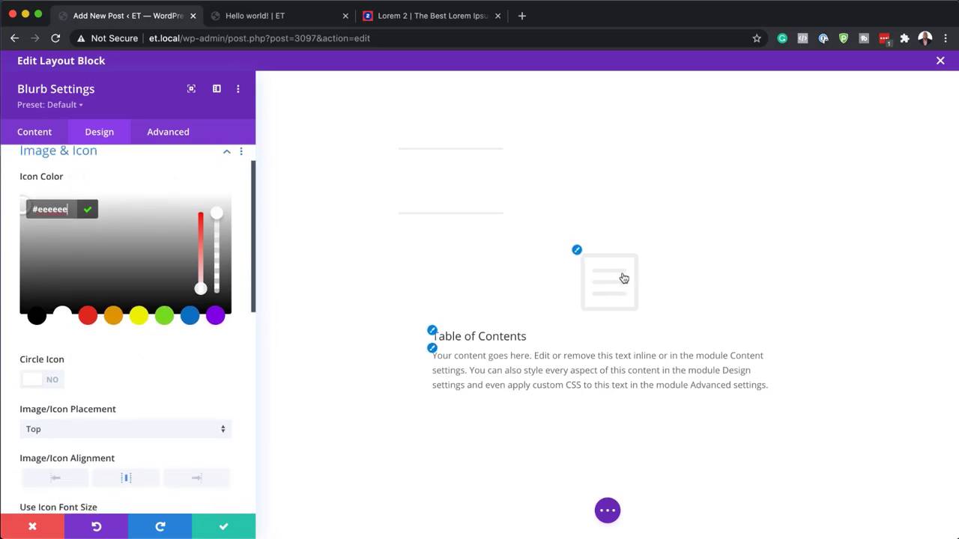
click(127, 437)
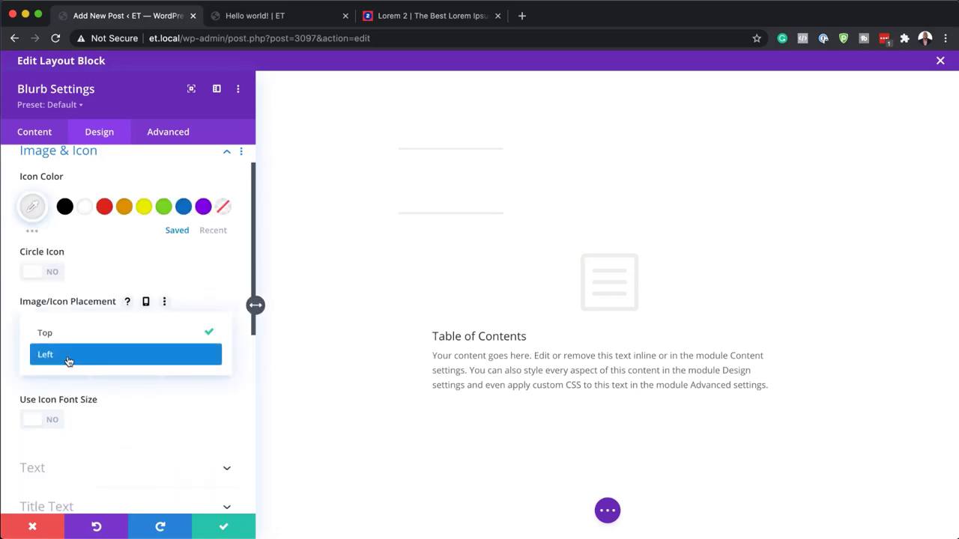
click(67, 359)
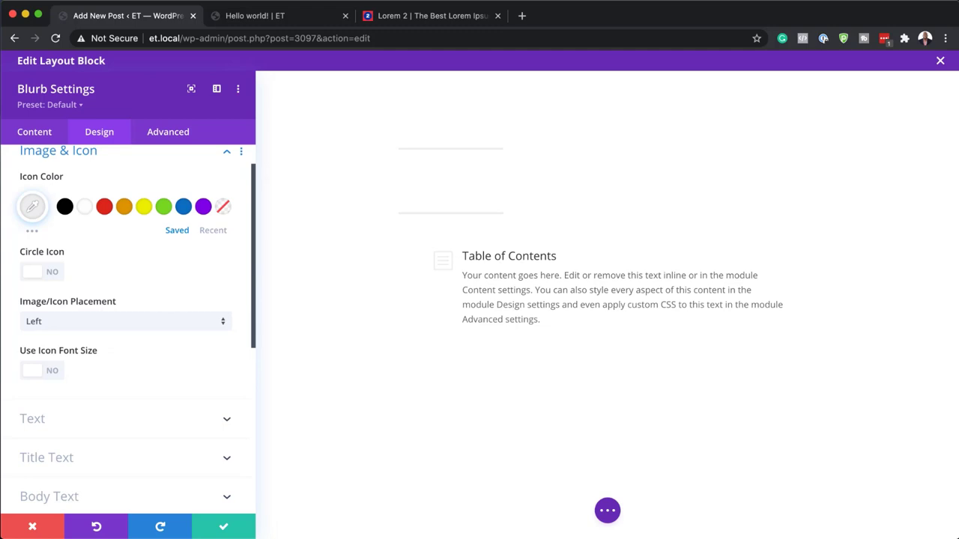
- Enable a custom icon font size for the blurb and set it to 100px
click(54, 374)
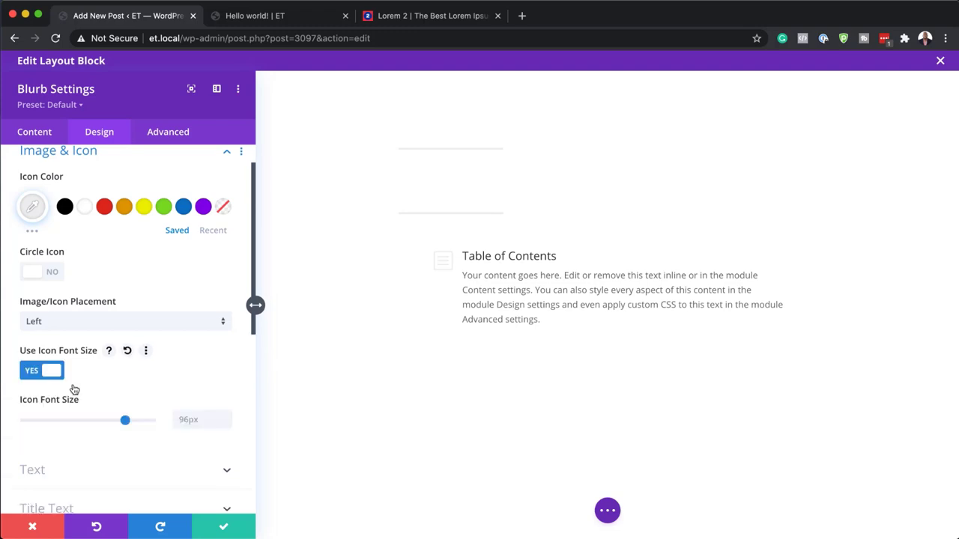
drag(125, 424, 160, 423)
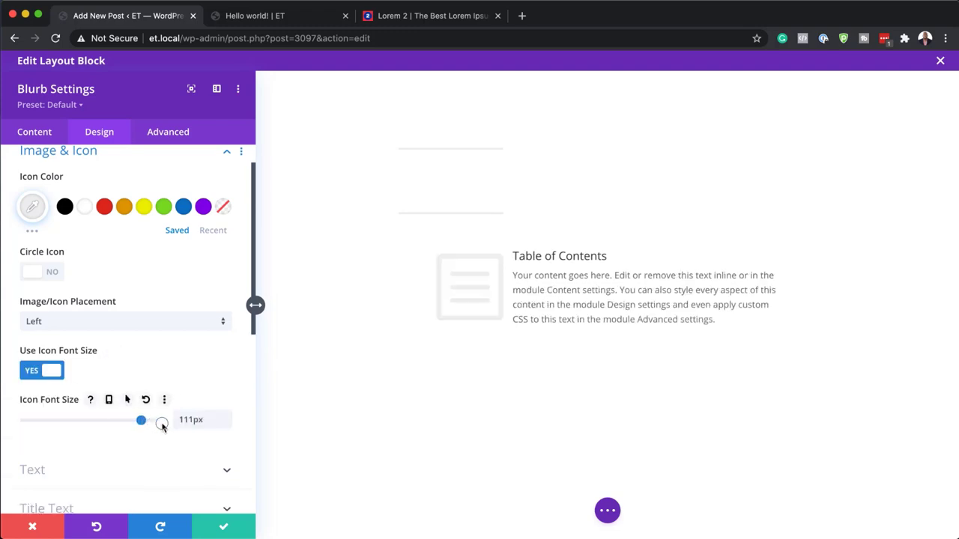
double_click(191, 420)
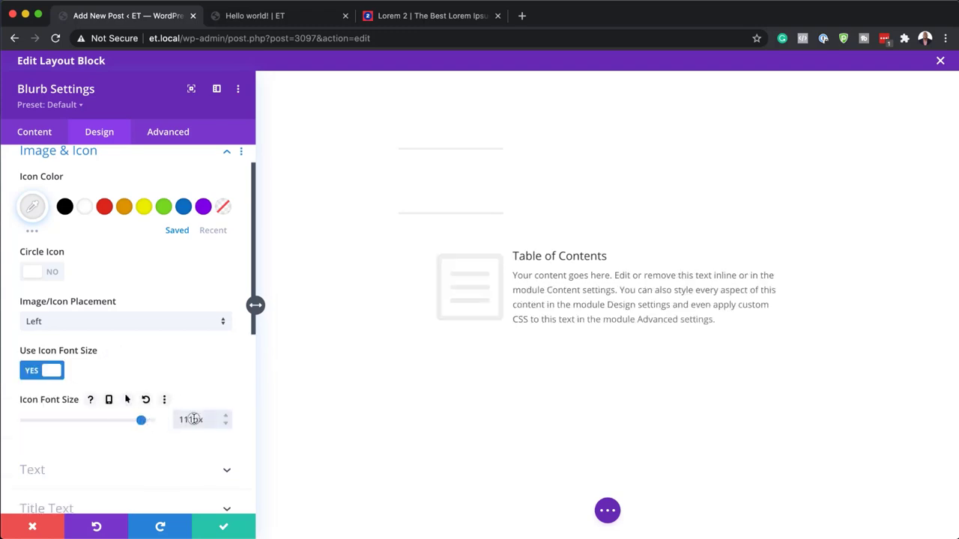
text(100)
- Set the blurb's content width to 100% and its height to 38px
scroll(67, 450, down, 3)
click(67, 450)
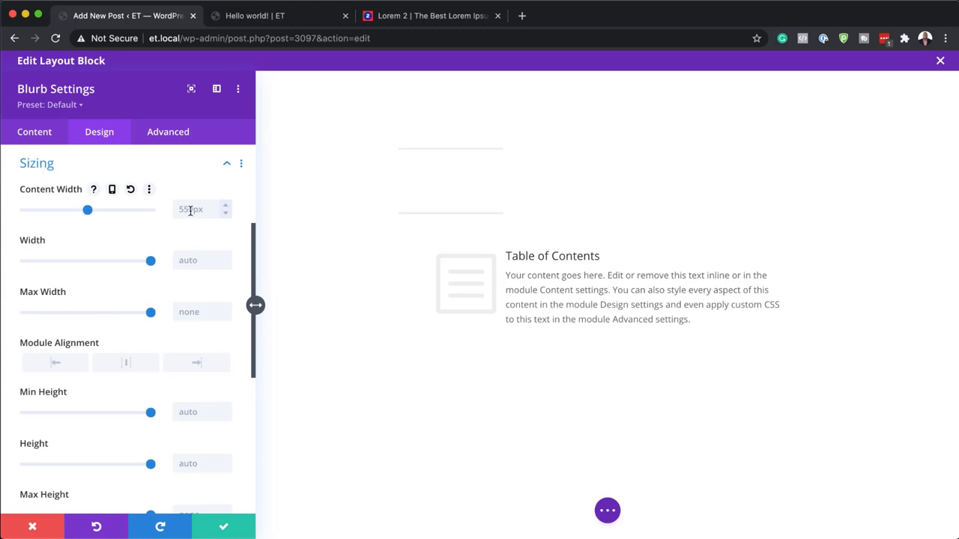
text(100%)
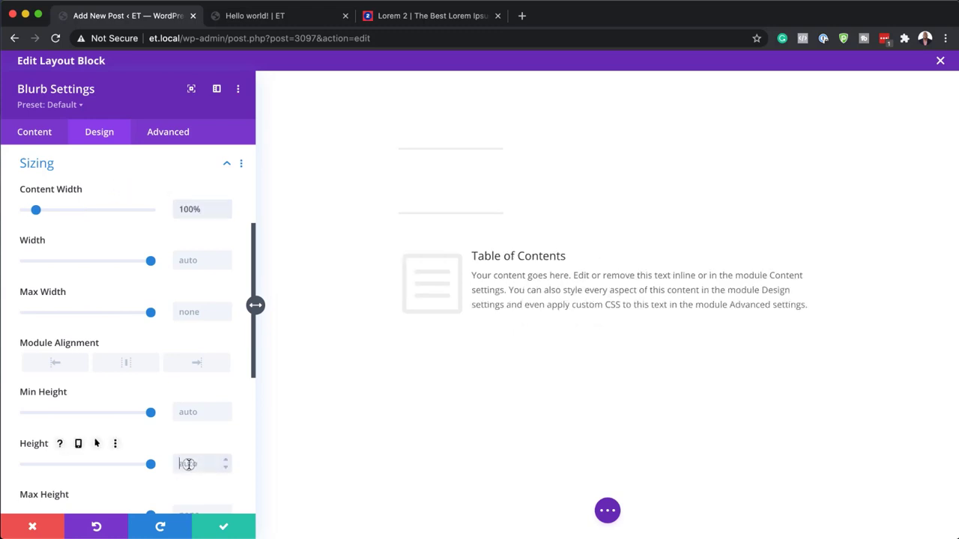
click(186, 464)
text(38px)
- Set the blurb title's heading level to H2 and its font weight to Bold
scroll(186, 464, down, 4)
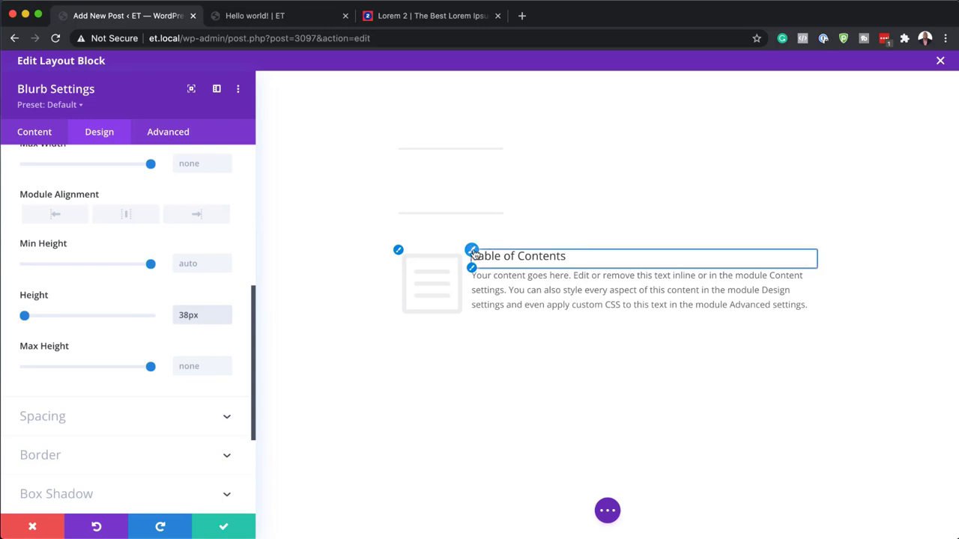
click(473, 253)
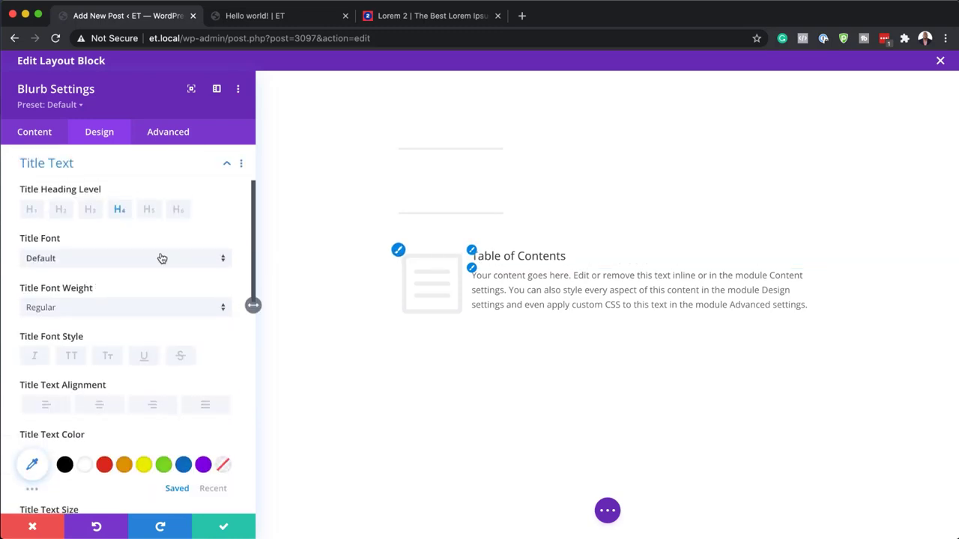
click(76, 310)
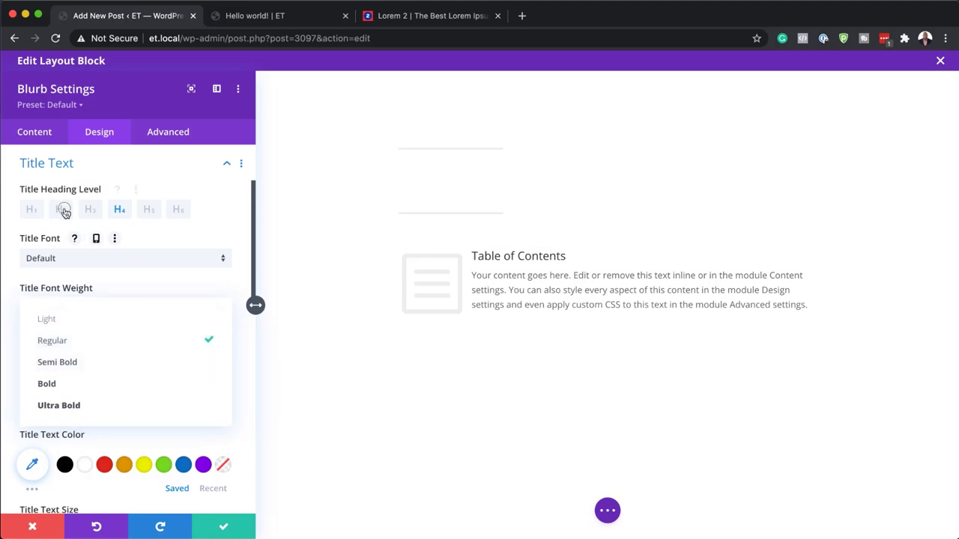
click(61, 210)
click(73, 309)
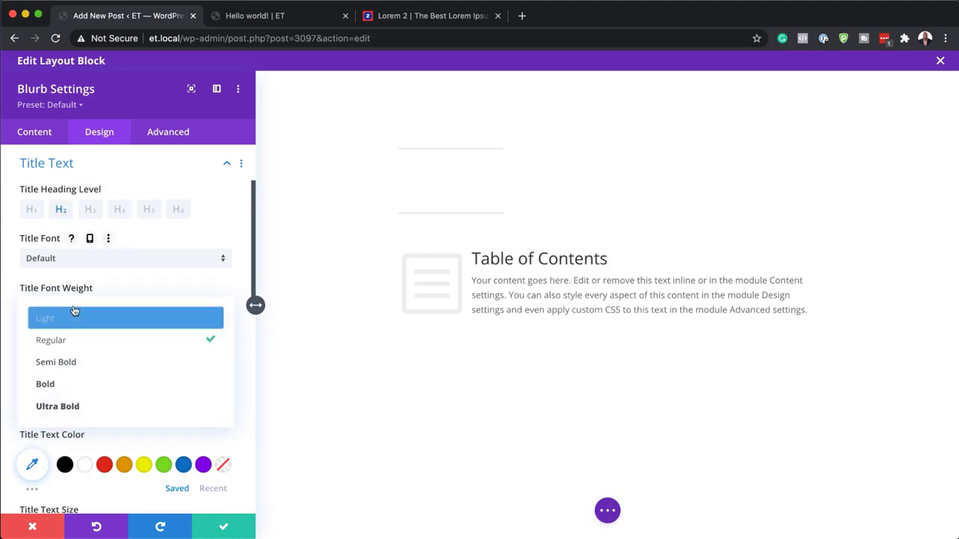
click(81, 384)
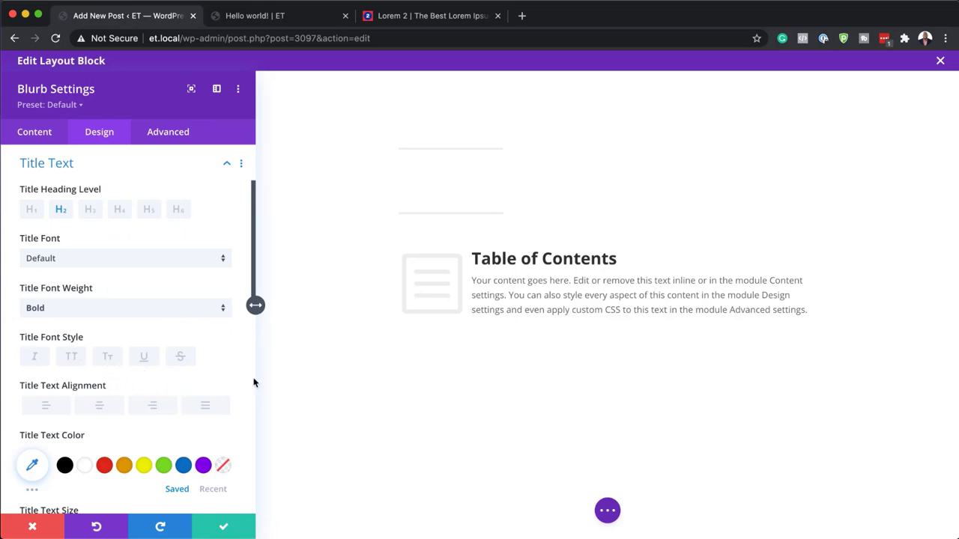
- Delete the placeholder body text from the blurb and save the module's settings
click(41, 138)
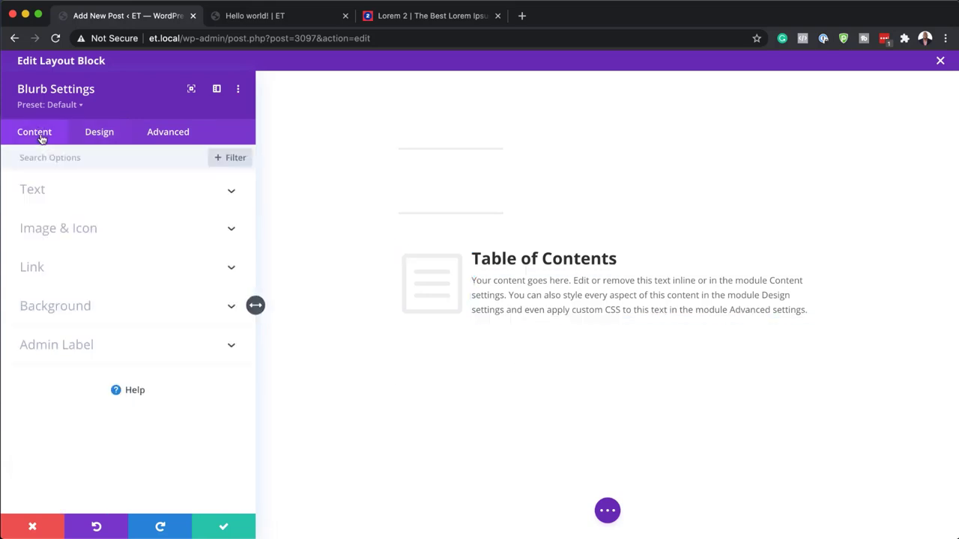
click(43, 193)
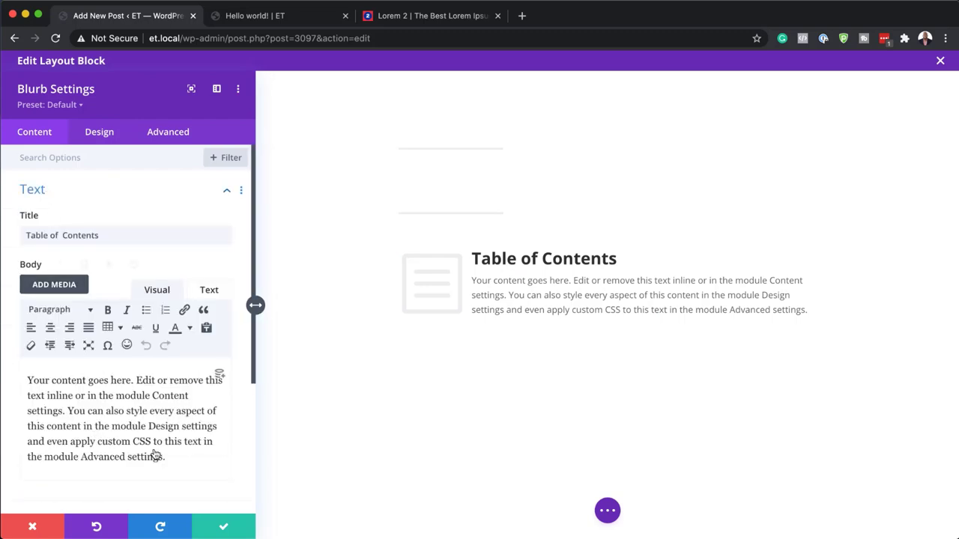
drag(178, 458, 11, 383)
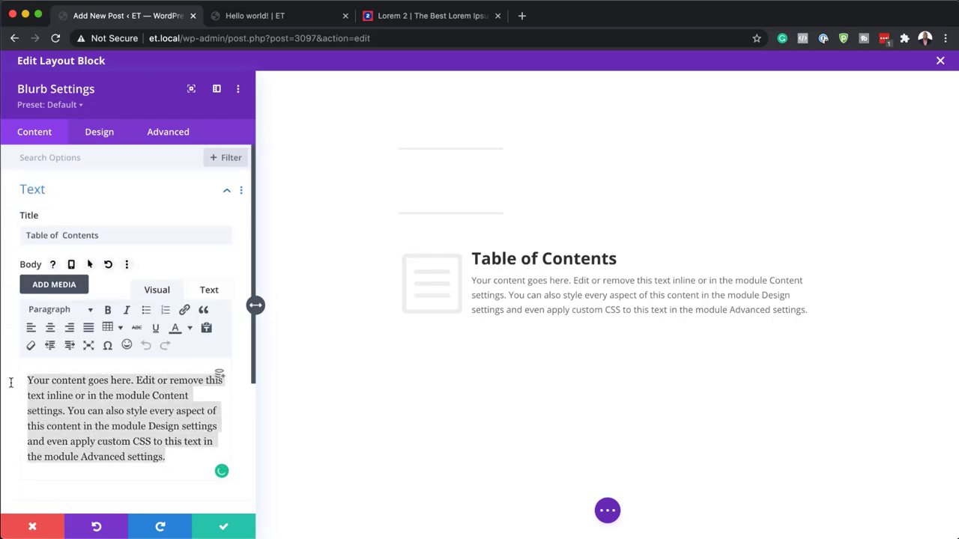
key(BackSpace)
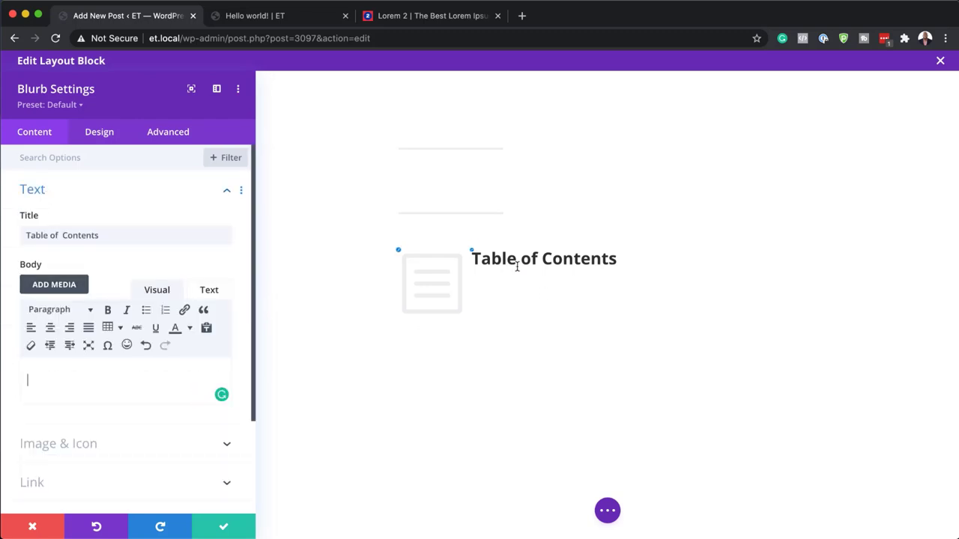
click(225, 528)
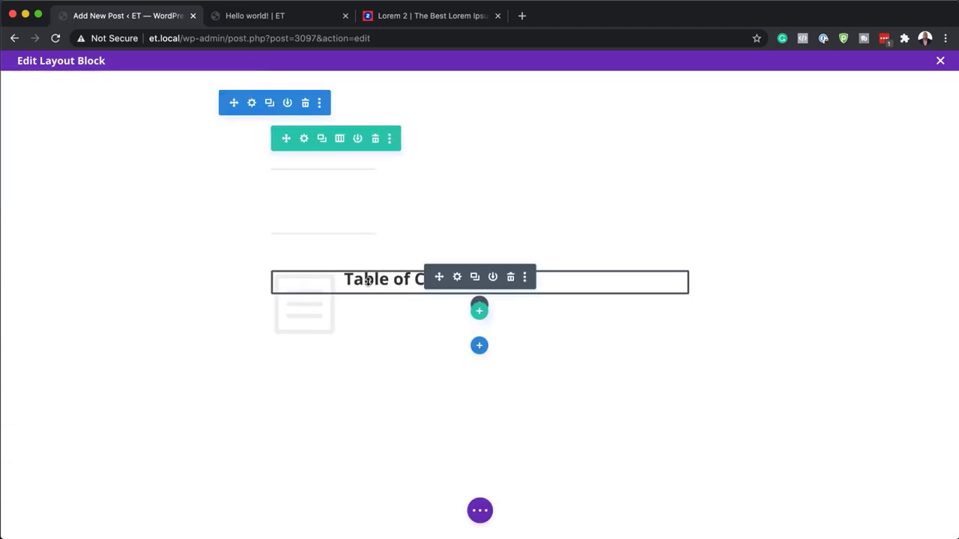
- Move the Table of Contents blurb between the two dividers and add a new Blurb module directly beneath it
drag(440, 277, 325, 195)
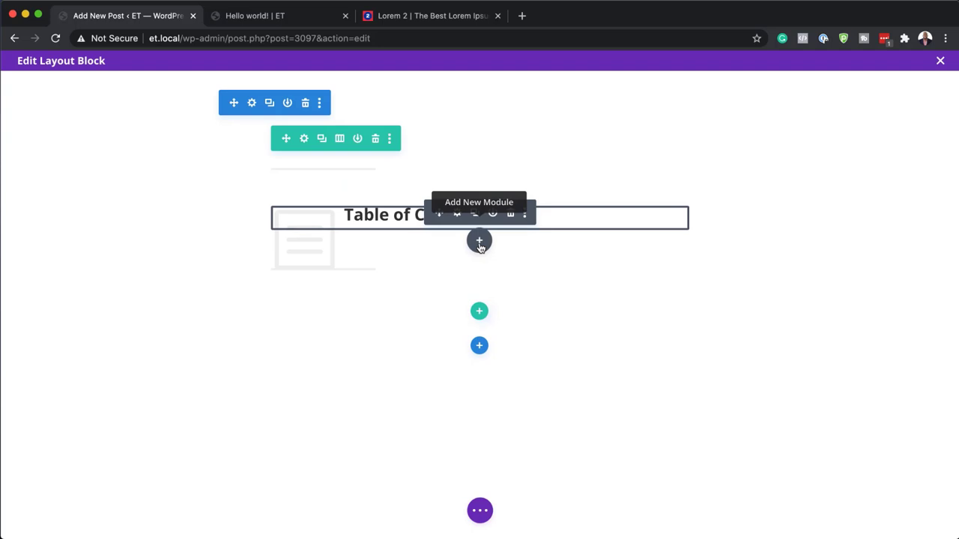
click(480, 242)
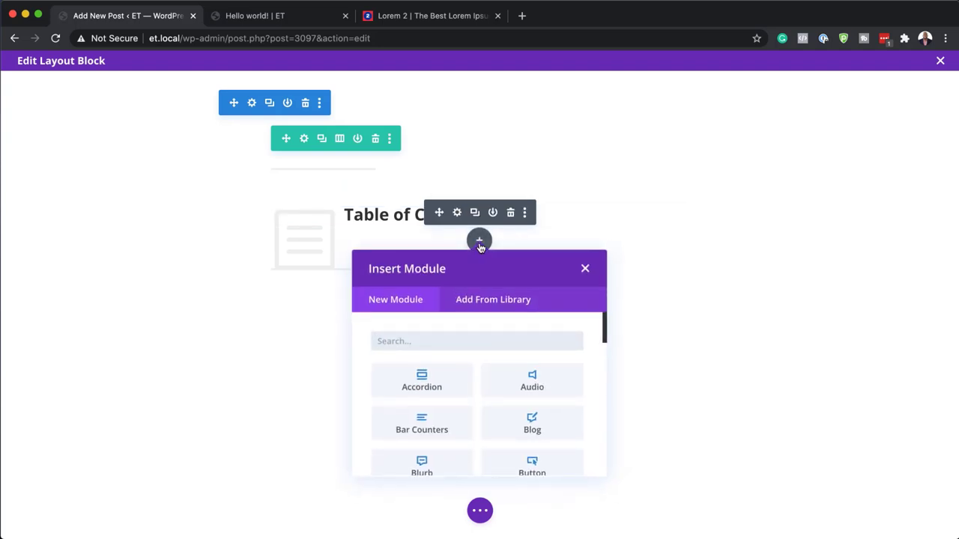
text(blu)
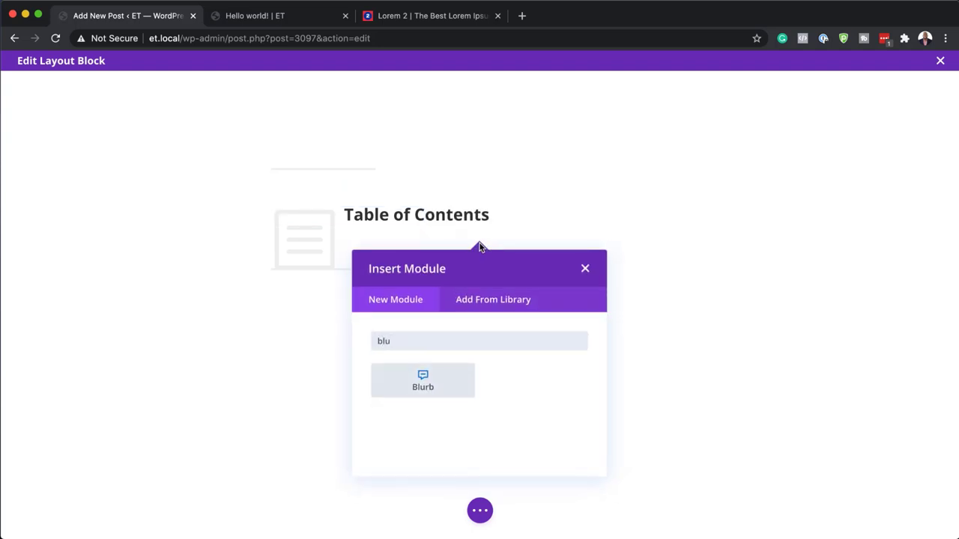
click(448, 375)
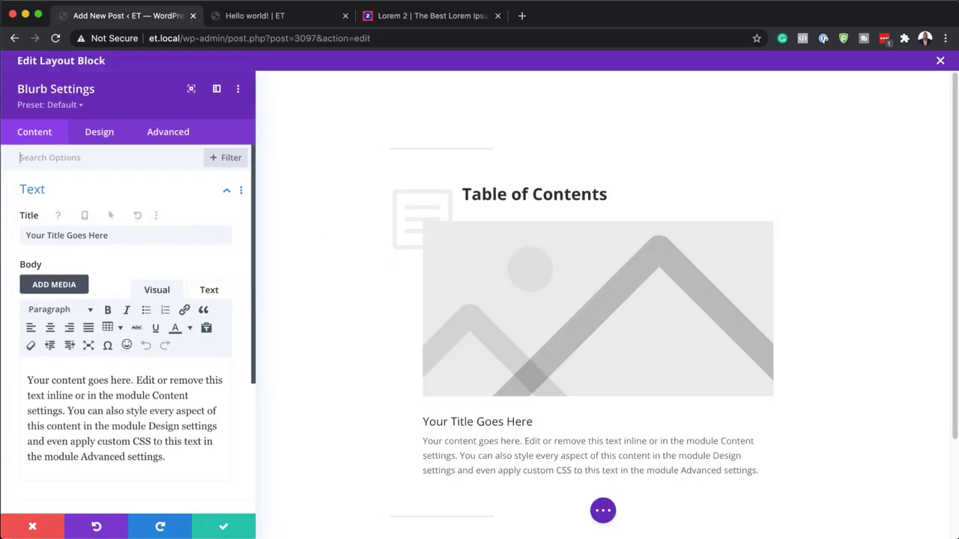
- Enable the icon option for the new blurb and choose the plain right arrow as its icon
scroll(95, 377, down, 3)
scroll(86, 374, down, 2)
click(77, 370)
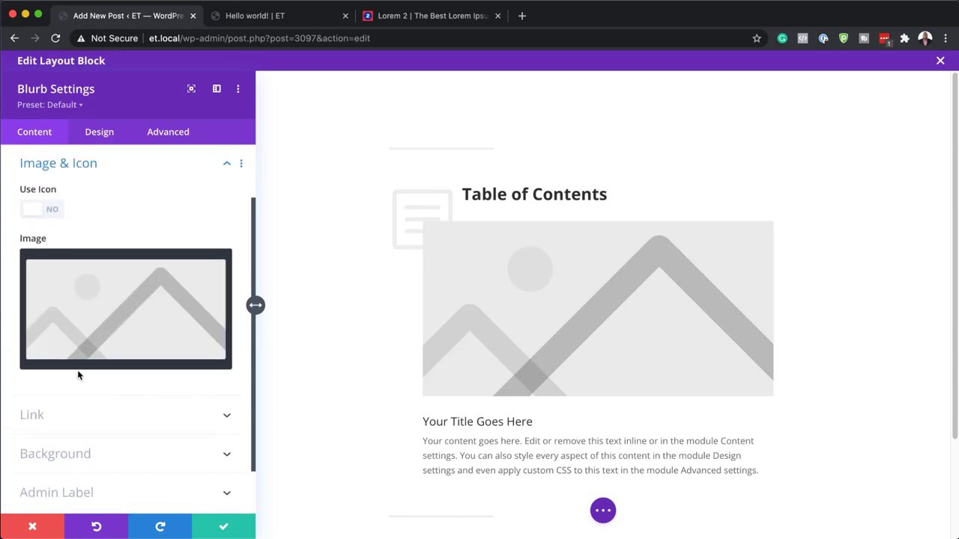
click(52, 210)
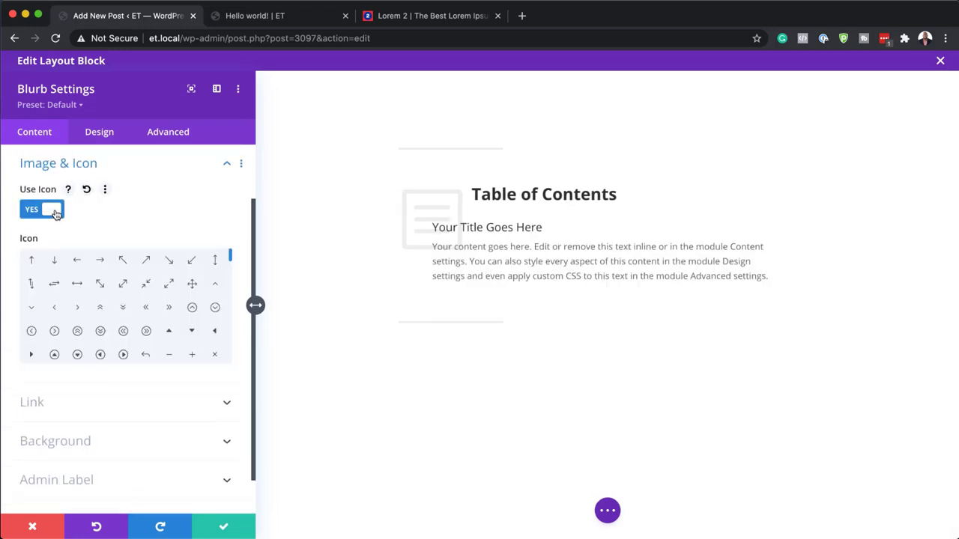
click(102, 262)
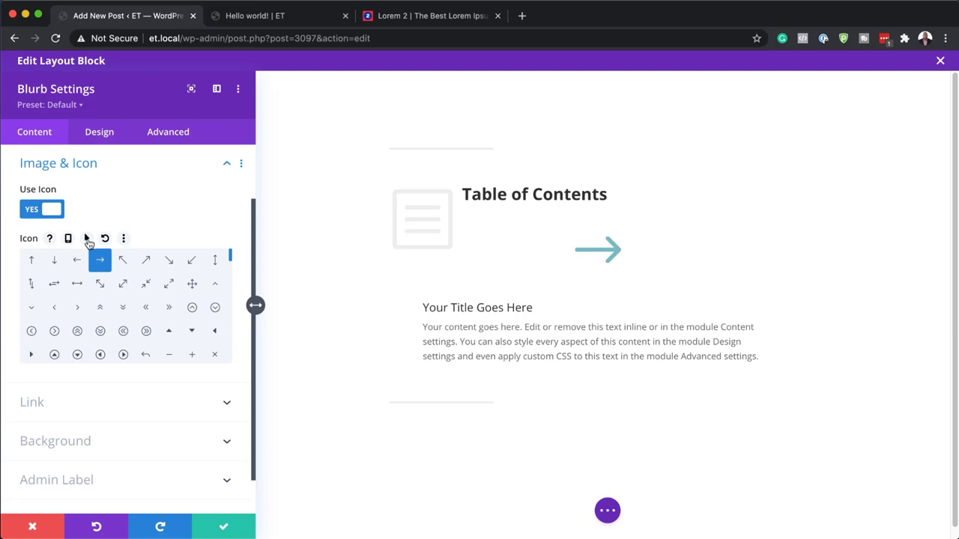
- Enable hover styling for the blurb icon and choose the plain down arrow as its hover icon
click(87, 239)
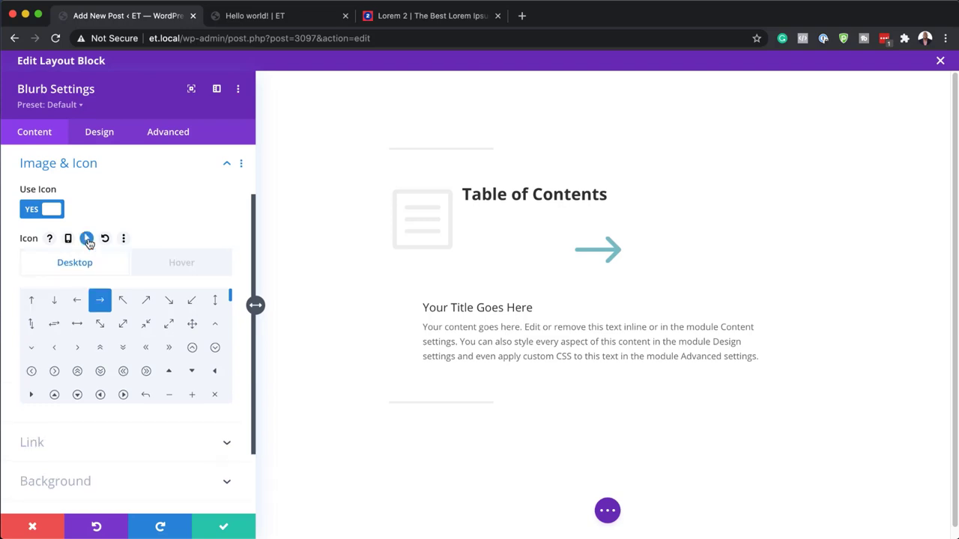
click(191, 266)
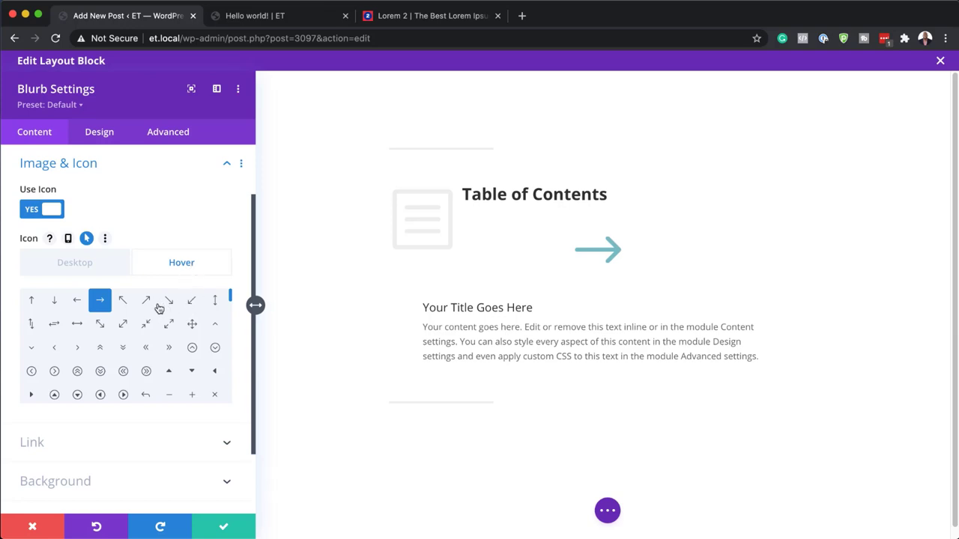
click(56, 303)
click(81, 263)
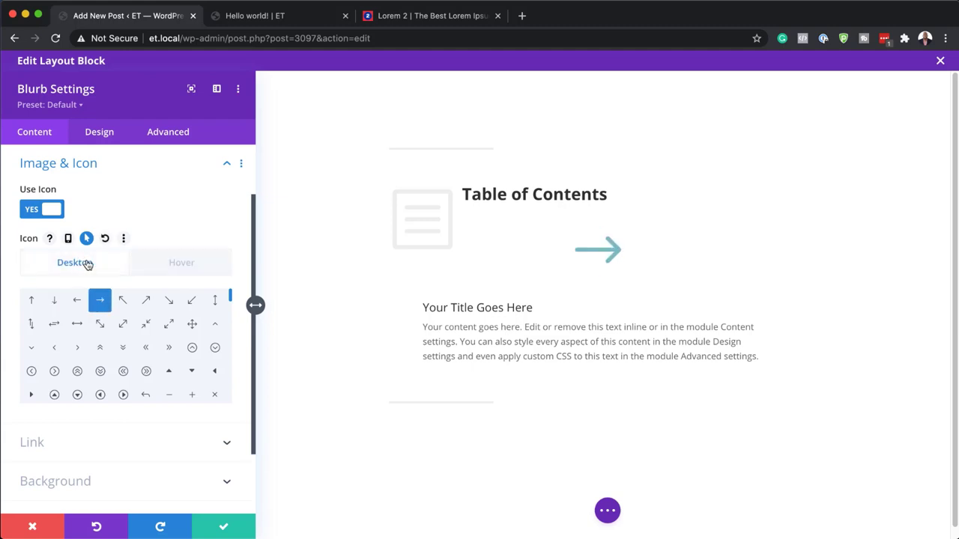
click(188, 261)
click(186, 262)
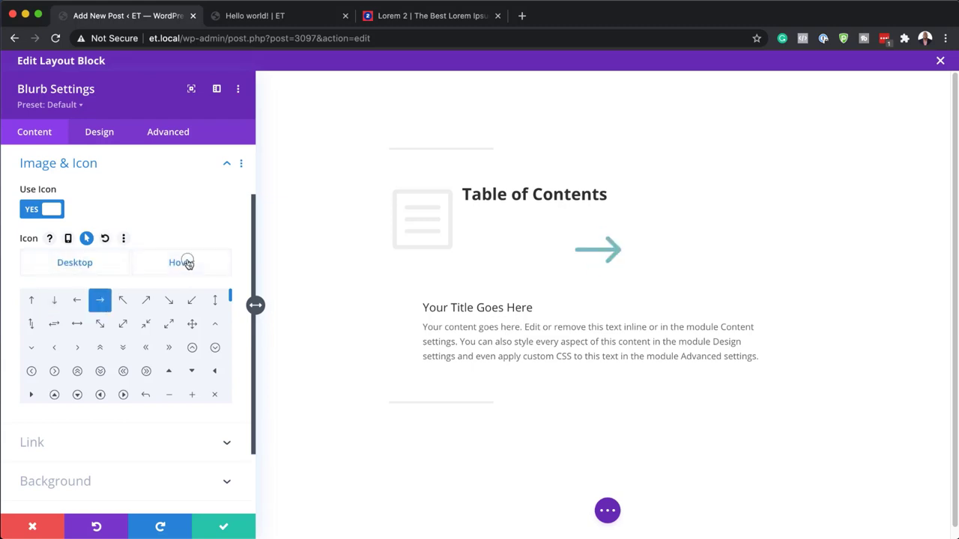
click(97, 267)
click(187, 263)
click(99, 263)
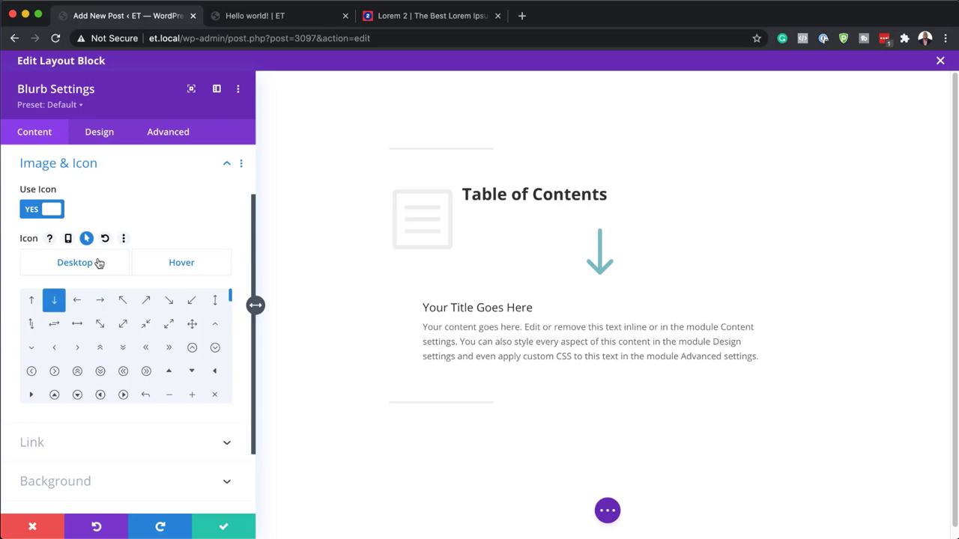
click(203, 263)
click(104, 270)
click(181, 262)
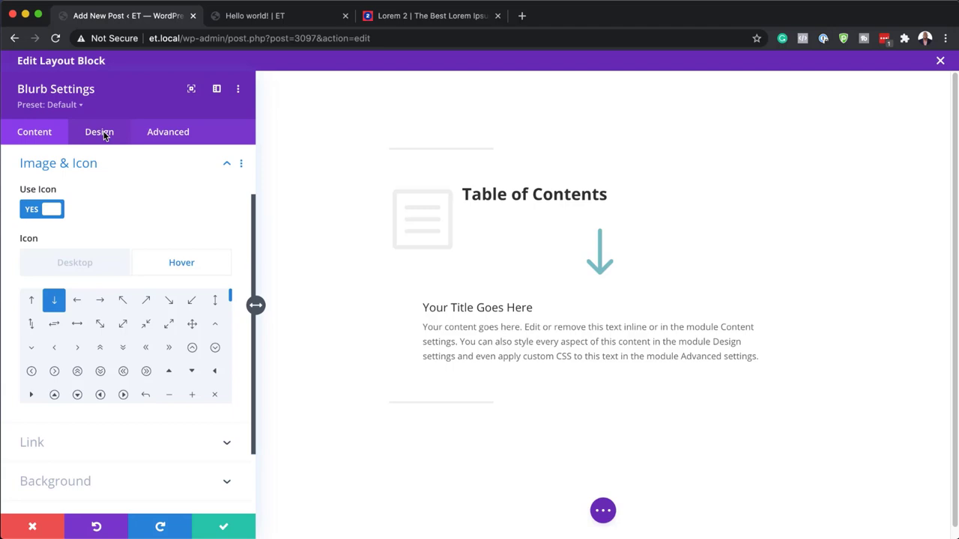
- Set the blurb's icon color to #b856c7 and enable a circle icon with a white #ffffff circle color
click(99, 132)
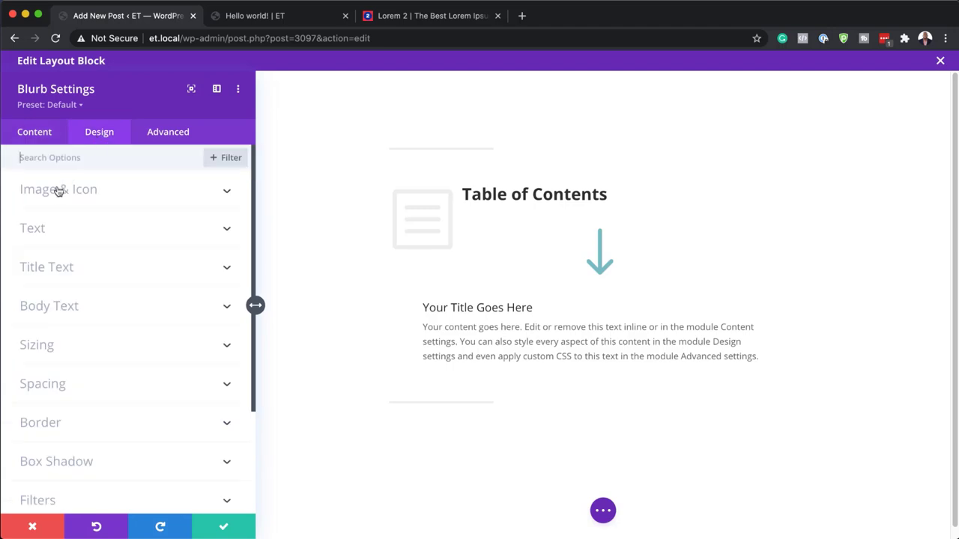
click(56, 191)
click(36, 247)
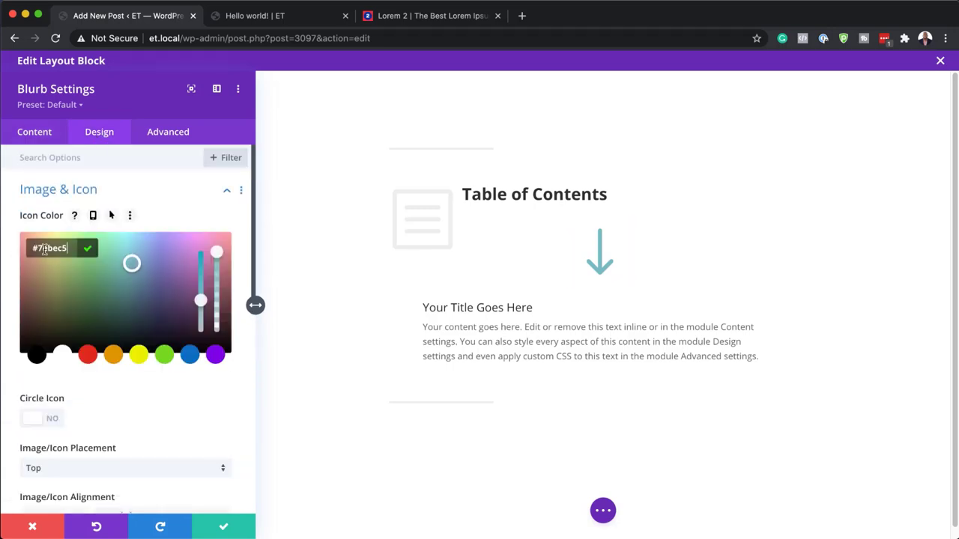
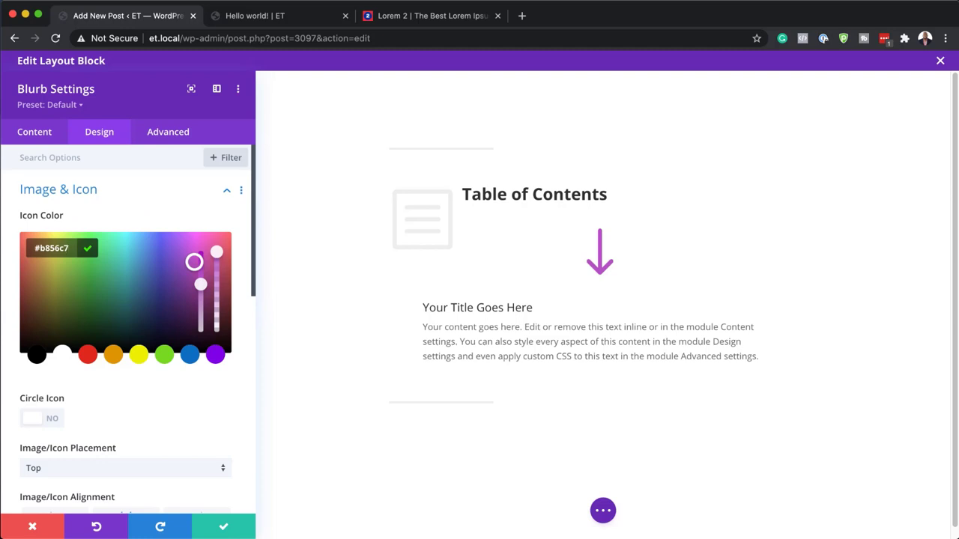
click(51, 422)
scroll(120, 437, down, 1)
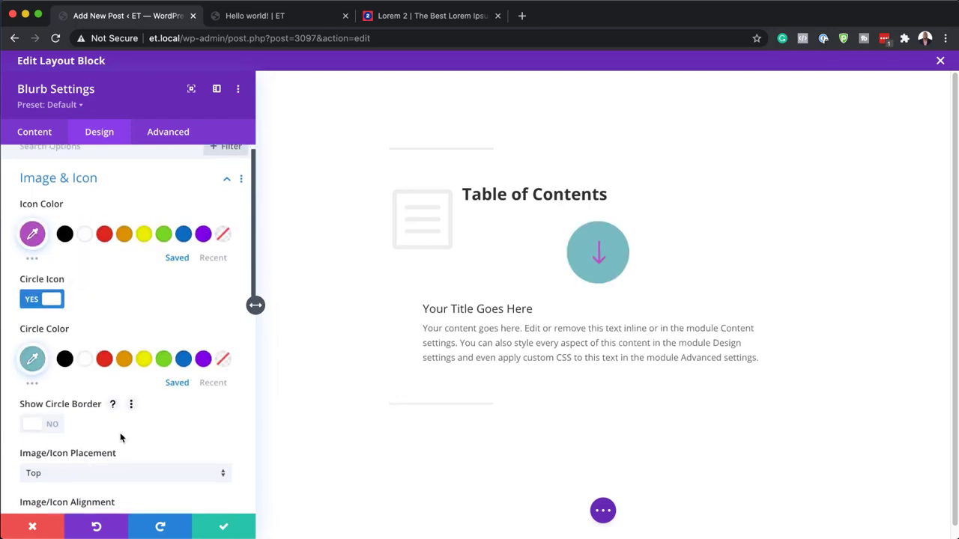
click(86, 356)
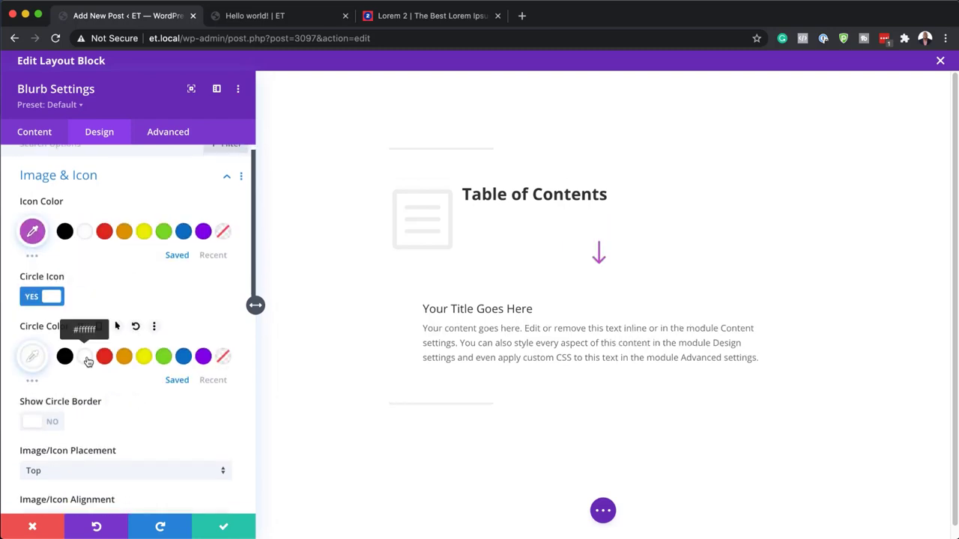
- Show the border around the icon circle and set the circle border color to #b856c7
click(54, 424)
scroll(120, 427, down, 1)
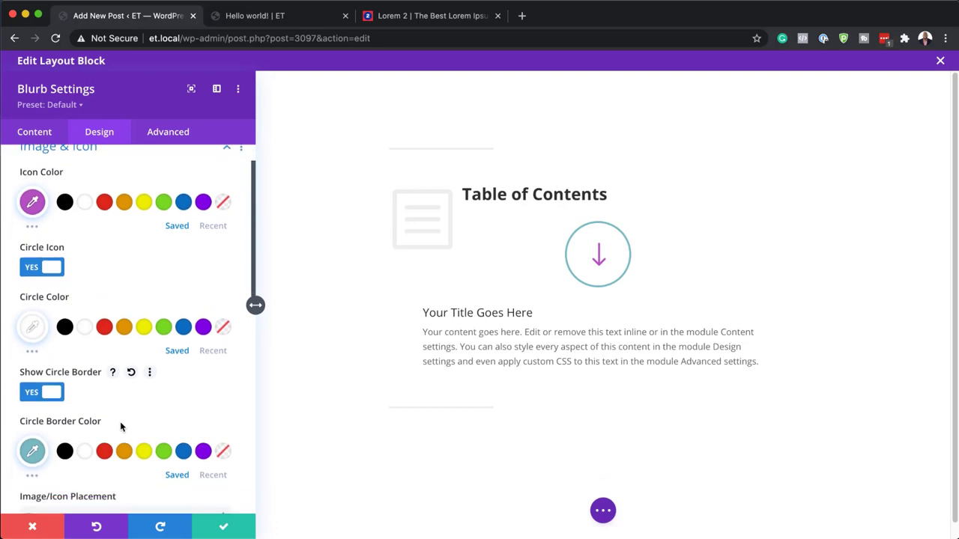
click(33, 450)
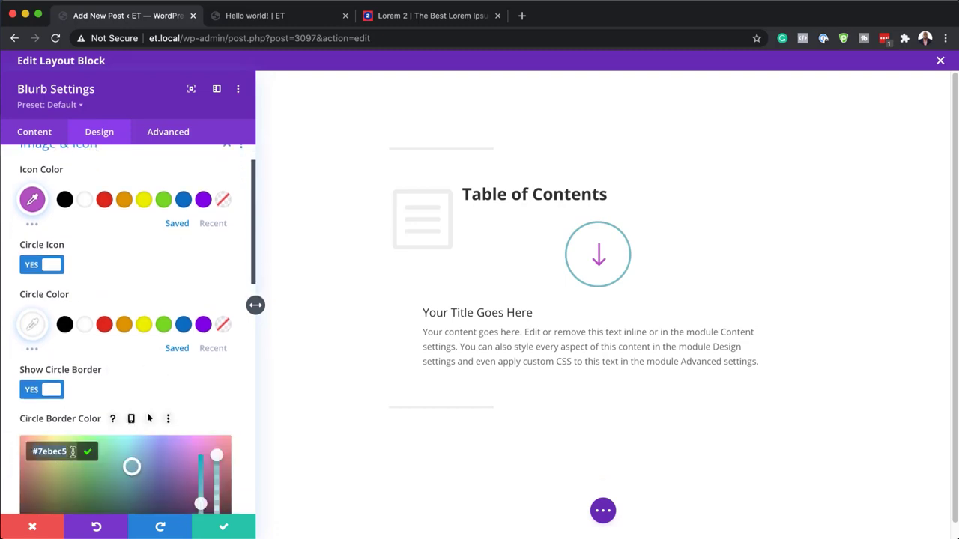
key(ctrl+a)
text(#b856c7)
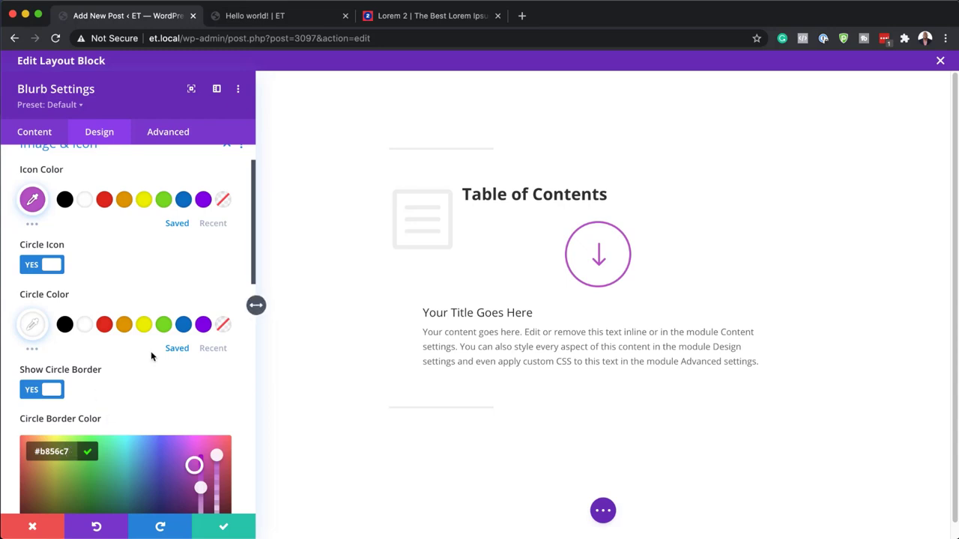
- Set the blurb's image/icon placement to Left and enable a custom icon font size
scroll(169, 408, down, 5)
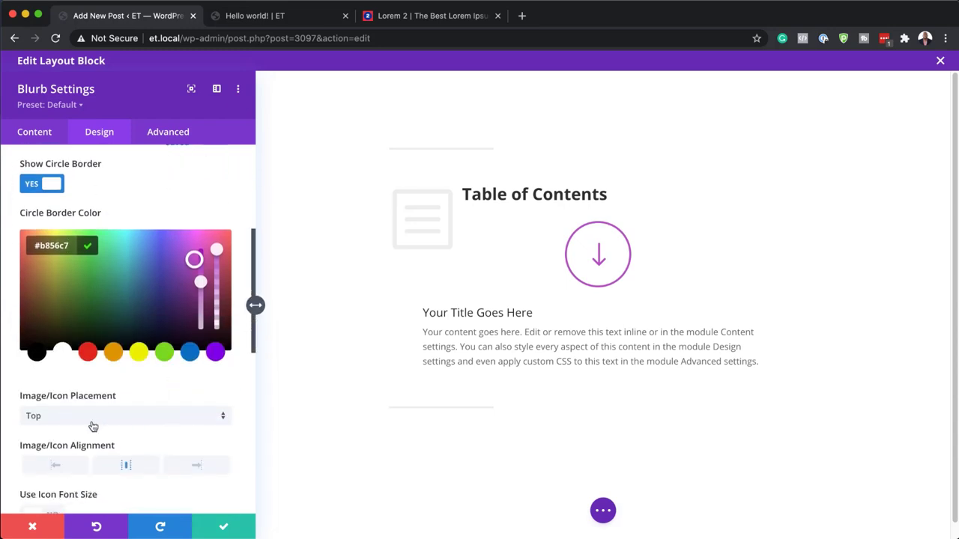
click(93, 418)
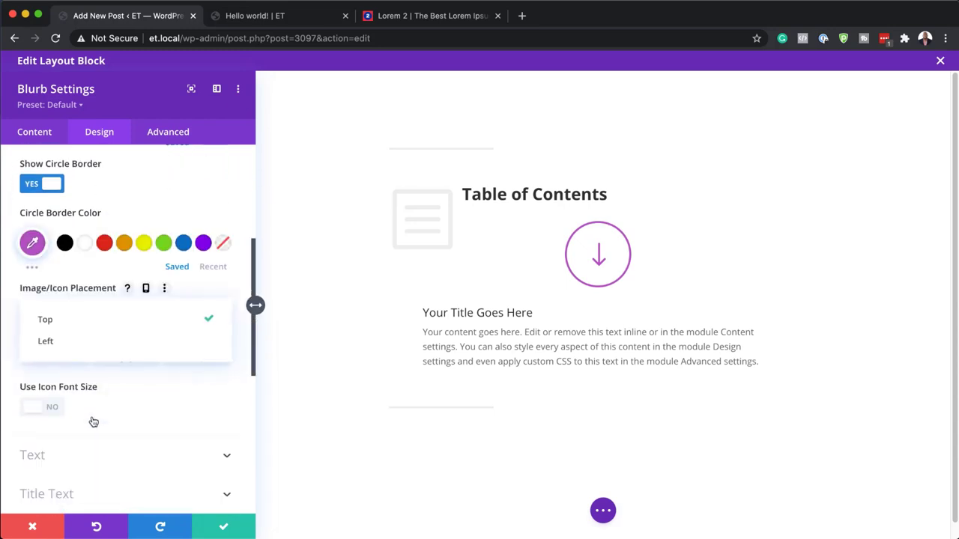
click(65, 343)
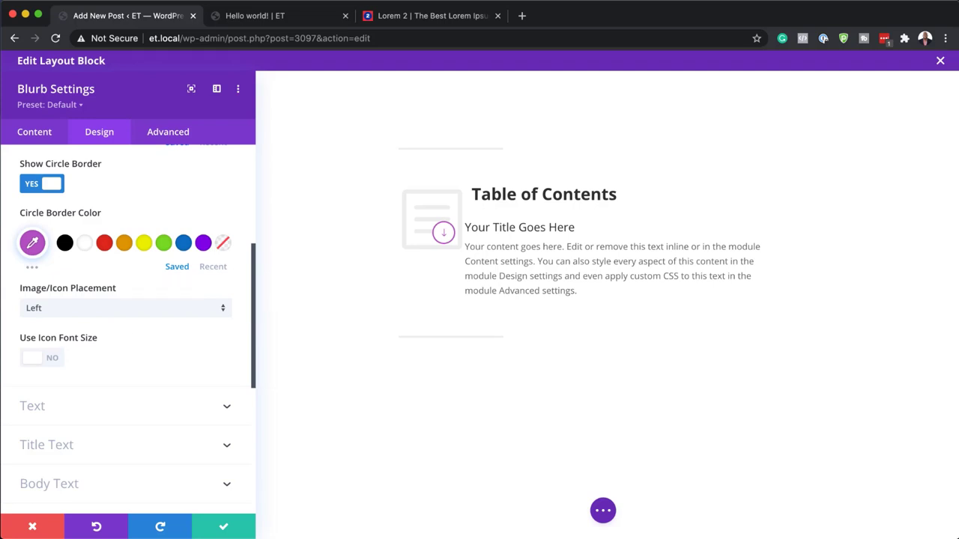
click(53, 362)
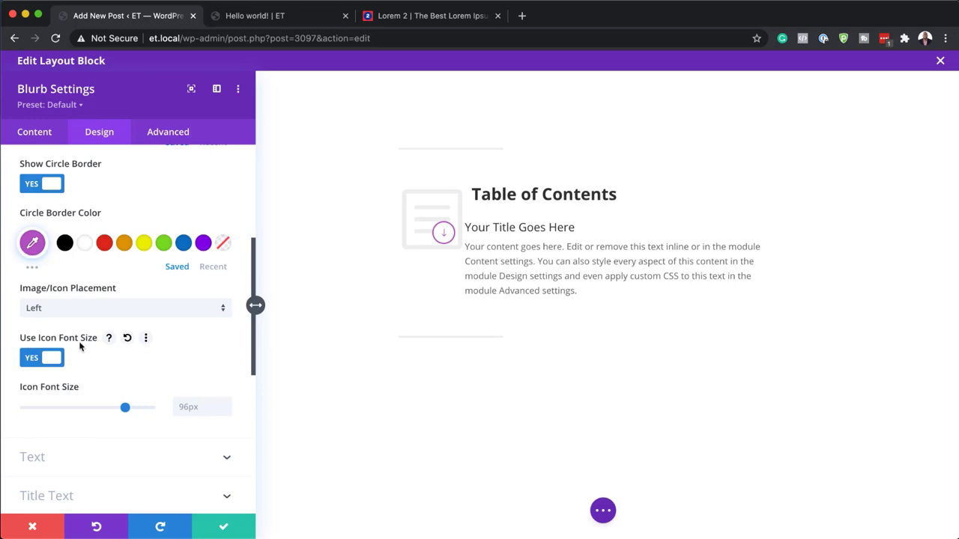
click(193, 407)
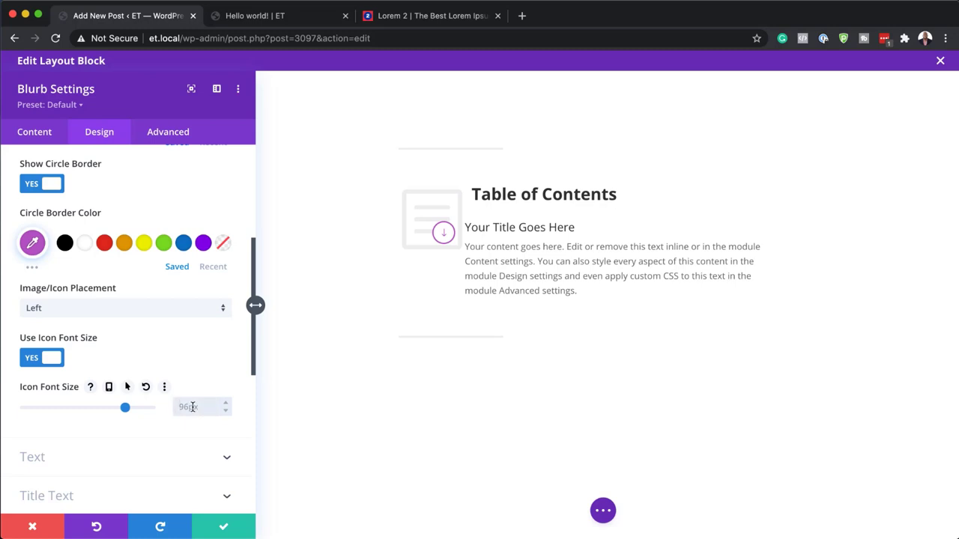
key(Tab)
- Set the blurb's body text size to 16px and its body line height to 2em
click(202, 456)
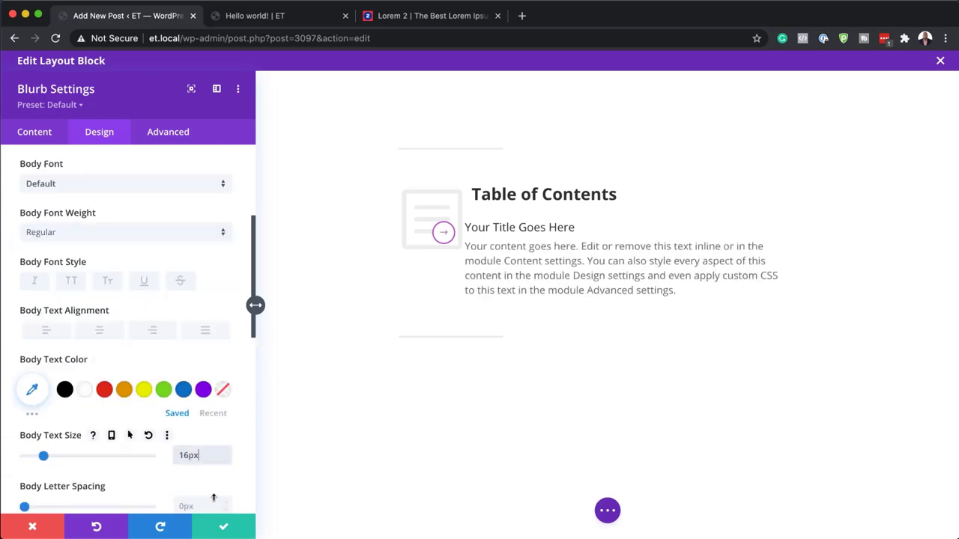
scroll(214, 496, down, 3)
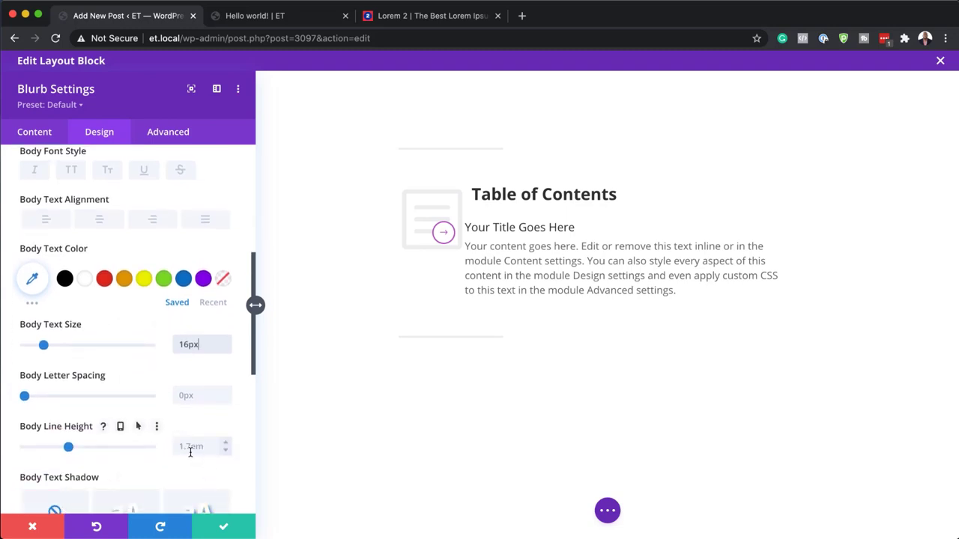
click(227, 443)
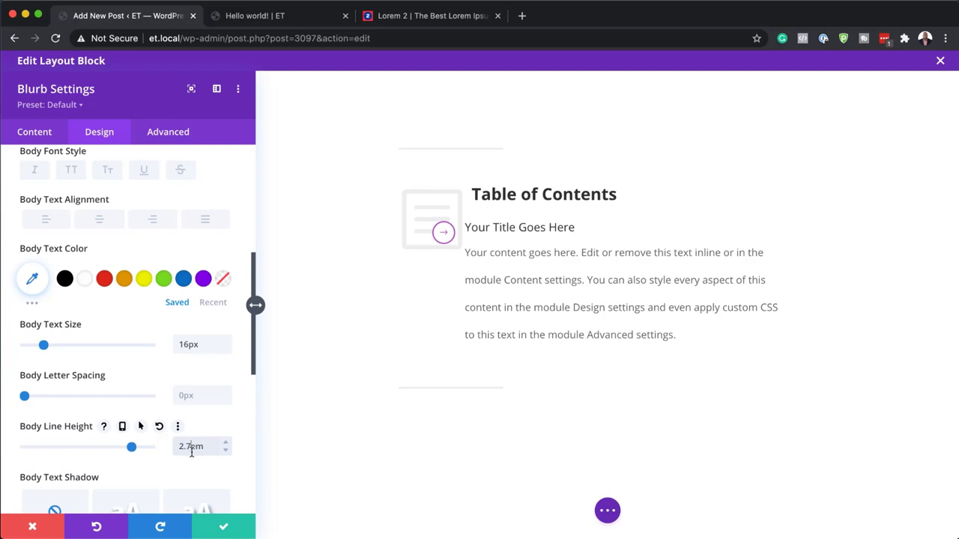
key(Return)
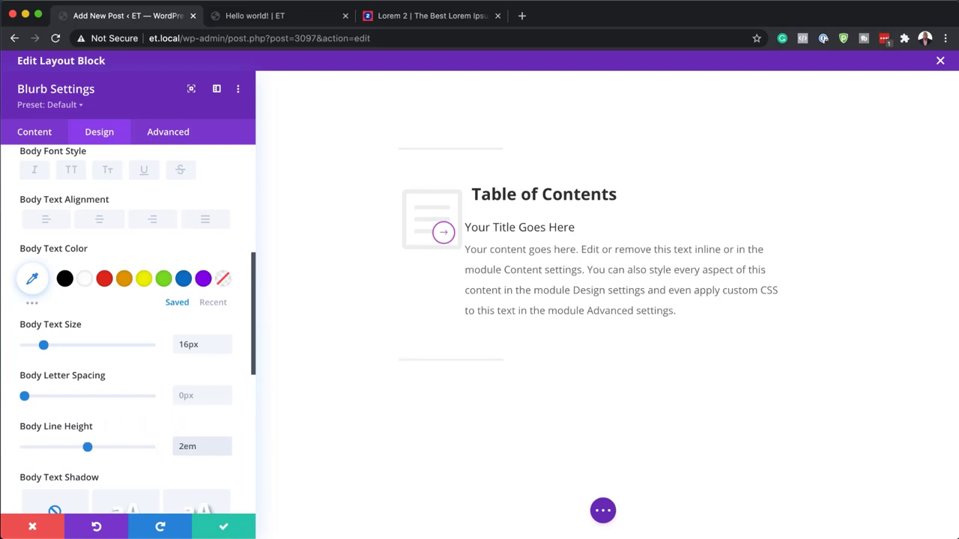
- Set the blurb module's width to 100% in its sizing options
scroll(140, 450, down, 5)
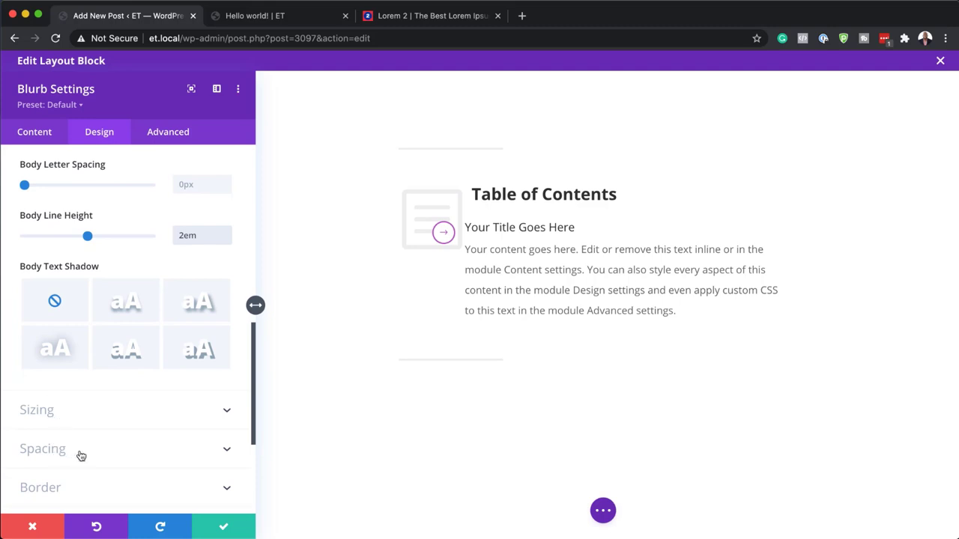
scroll(73, 449, down, 1)
click(72, 360)
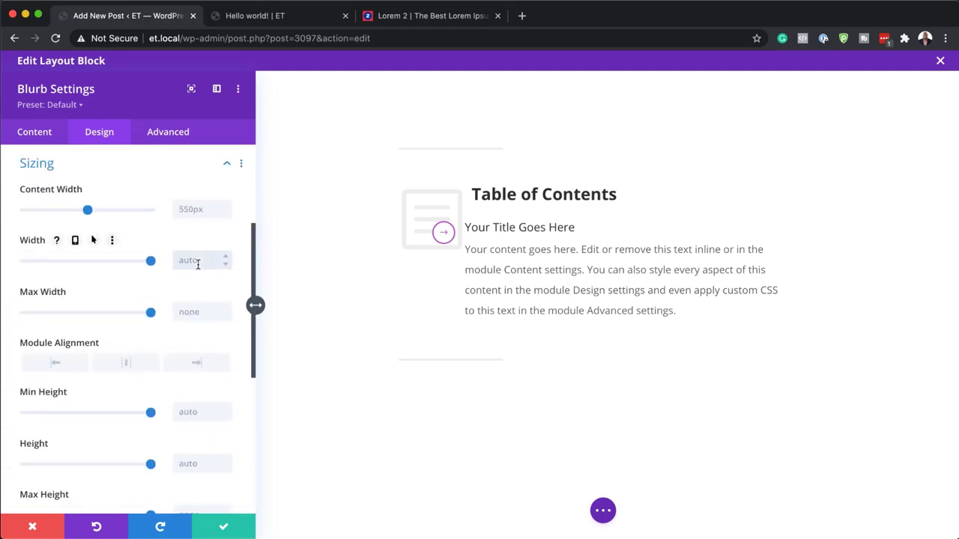
text(100)
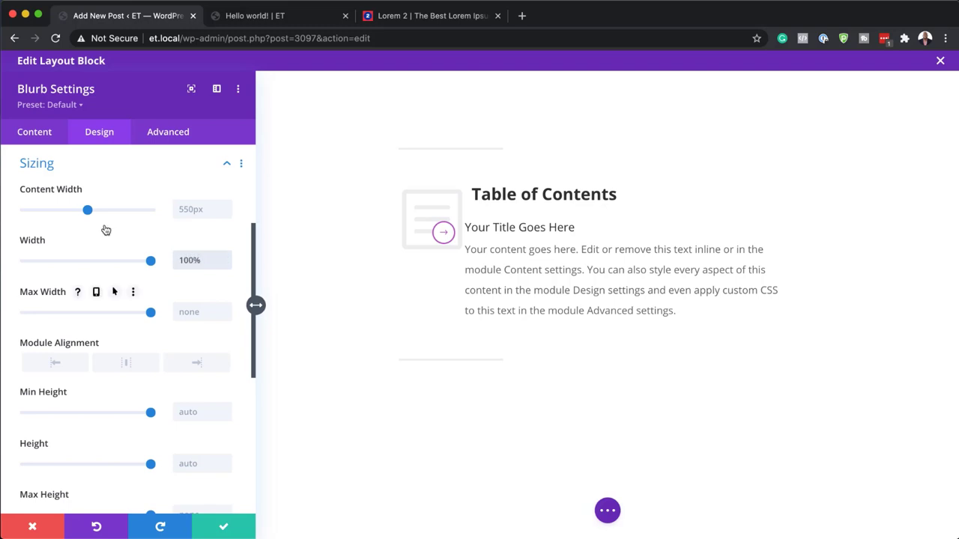
- Set the blurb module's left margin to 118px in its spacing options
scroll(150, 375, down, 5)
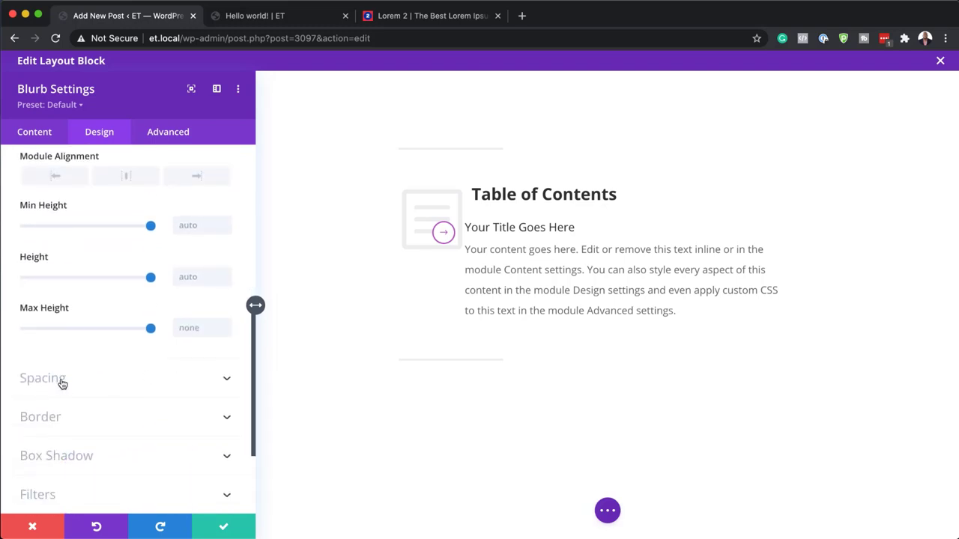
click(62, 384)
click(148, 209)
text(110)
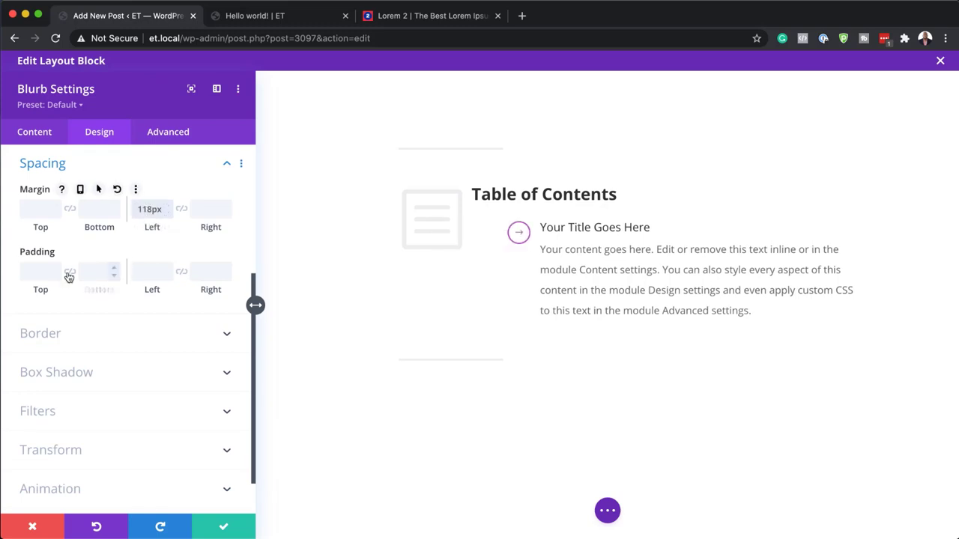
- Set the blurb's top padding to 10px and its left padding to 0px
click(40, 274)
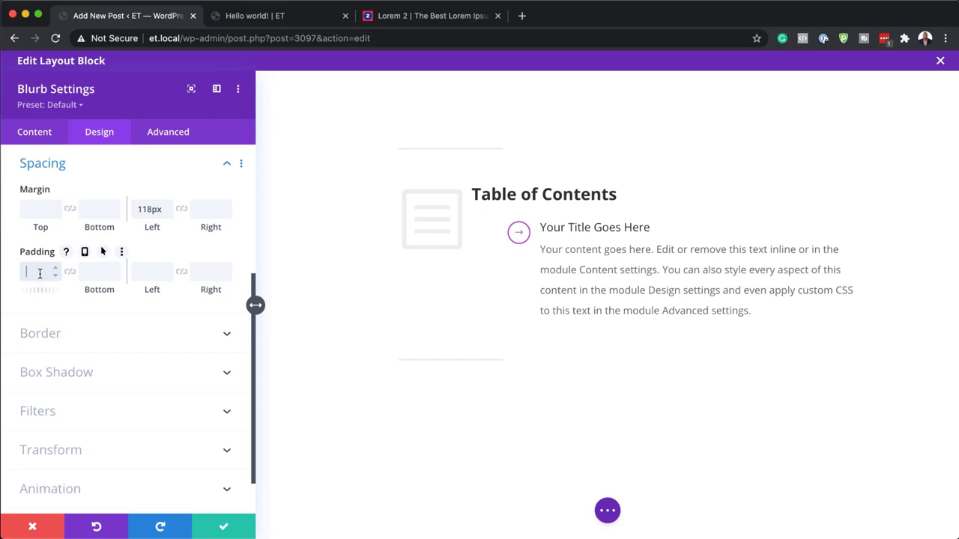
text(10)
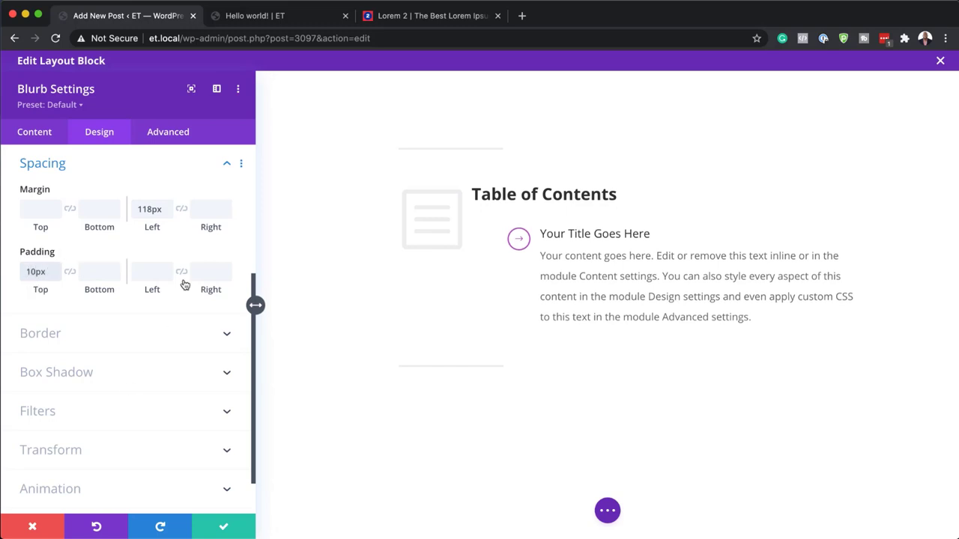
click(143, 271)
text(0)
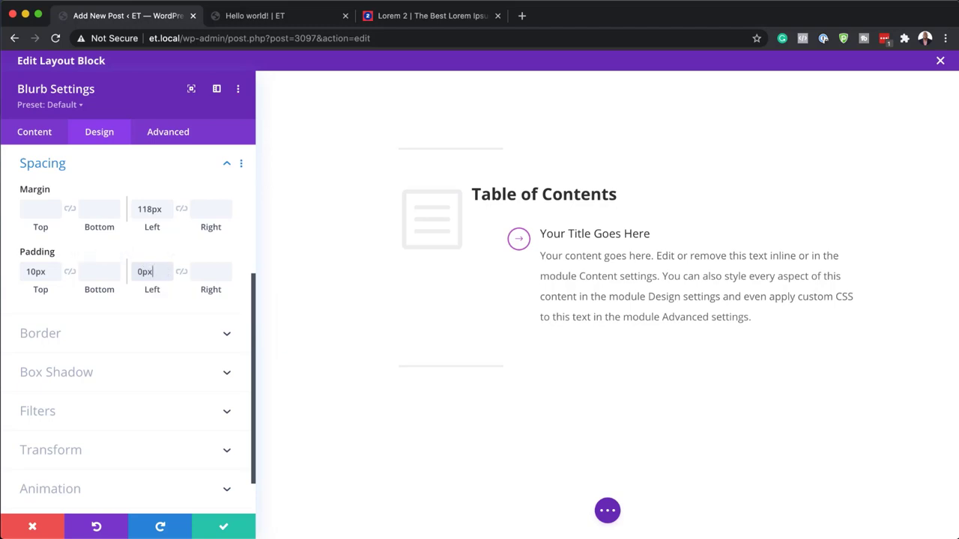
- Enable hover options for the blurb's padding and set the hover left padding to 10px
click(104, 252)
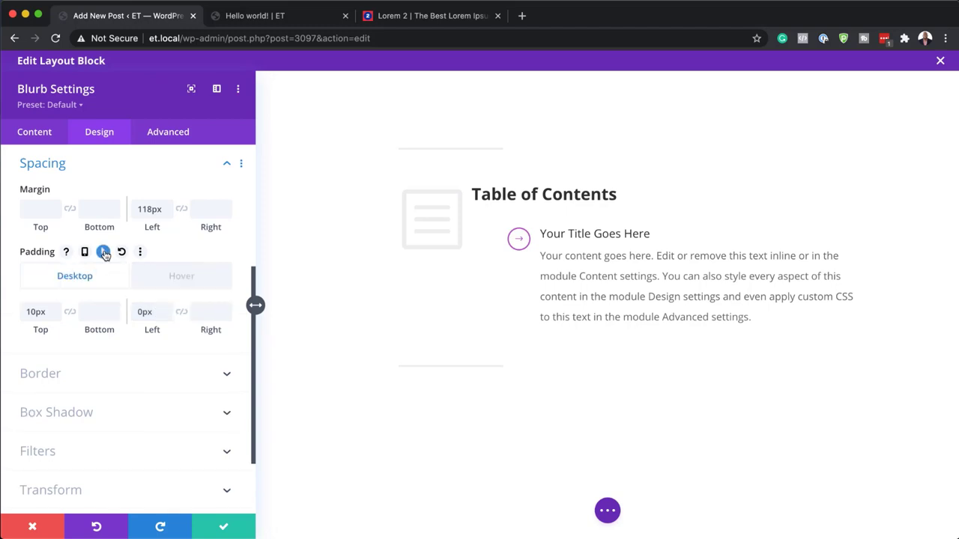
click(196, 278)
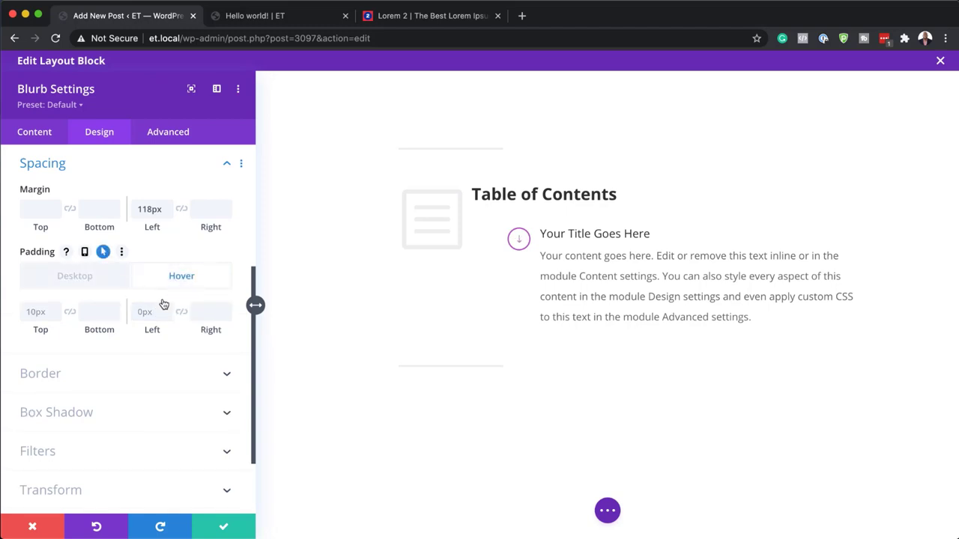
click(138, 312)
text(10)
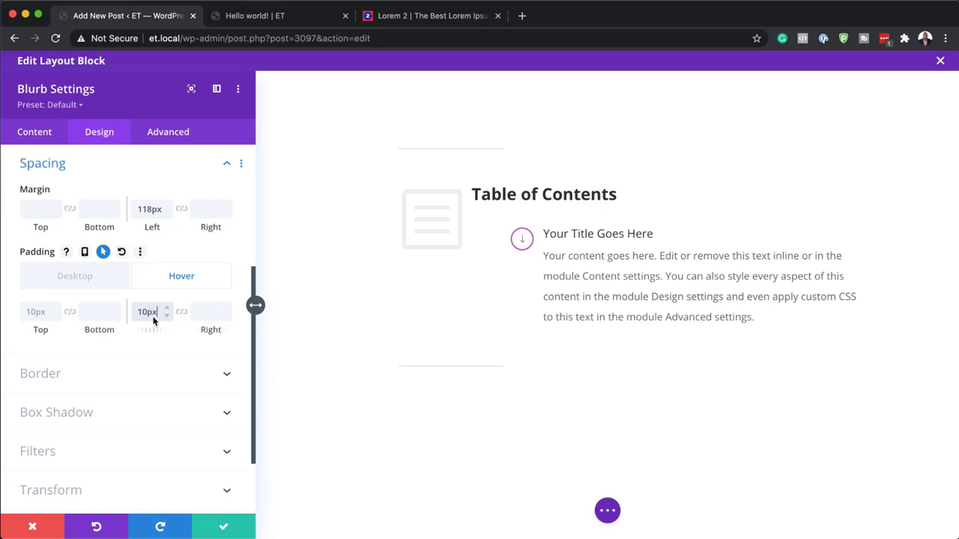
click(81, 283)
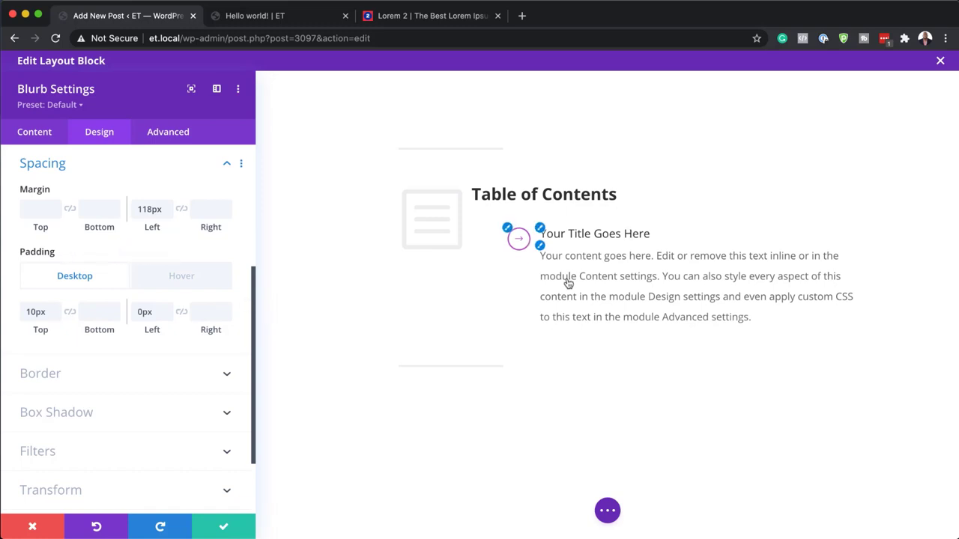
- Delete the placeholder body text from the blurb's content
click(50, 136)
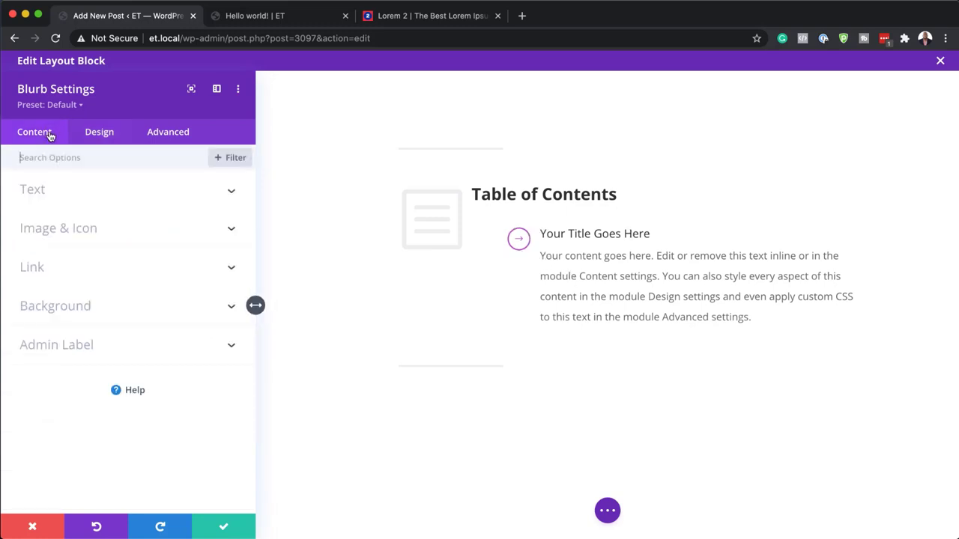
click(61, 197)
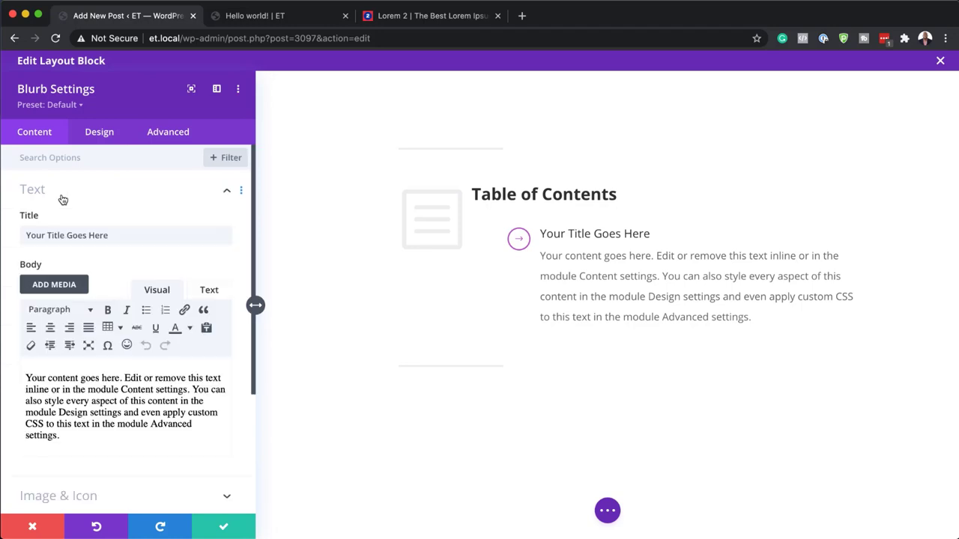
drag(180, 458, 16, 373)
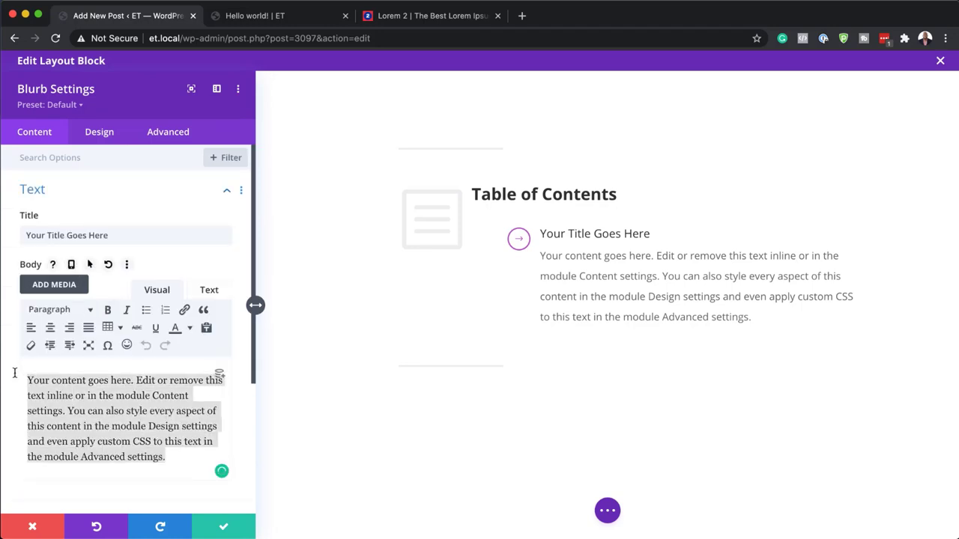
key(BackSpace)
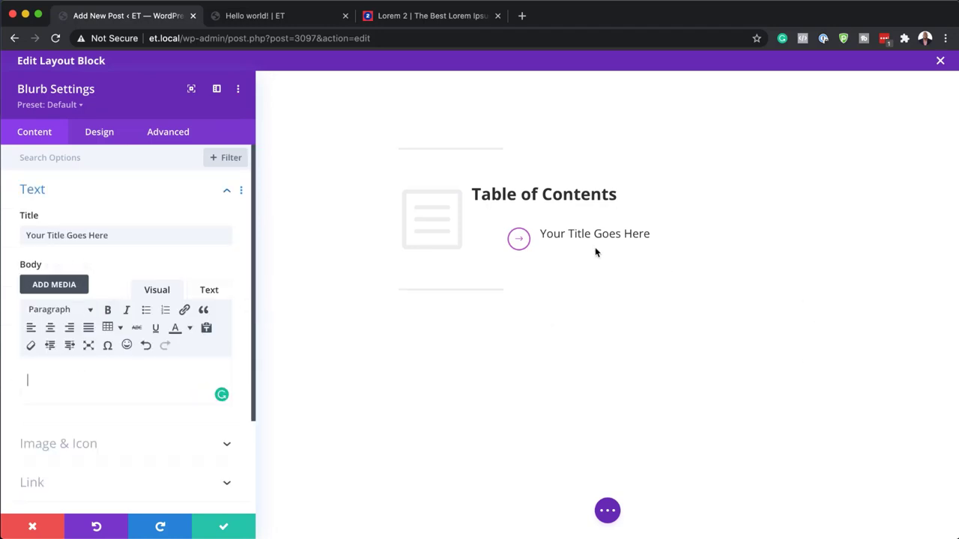
- Set the blurb's title font weight to Semi Bold, save the module, and duplicate it twice
click(539, 228)
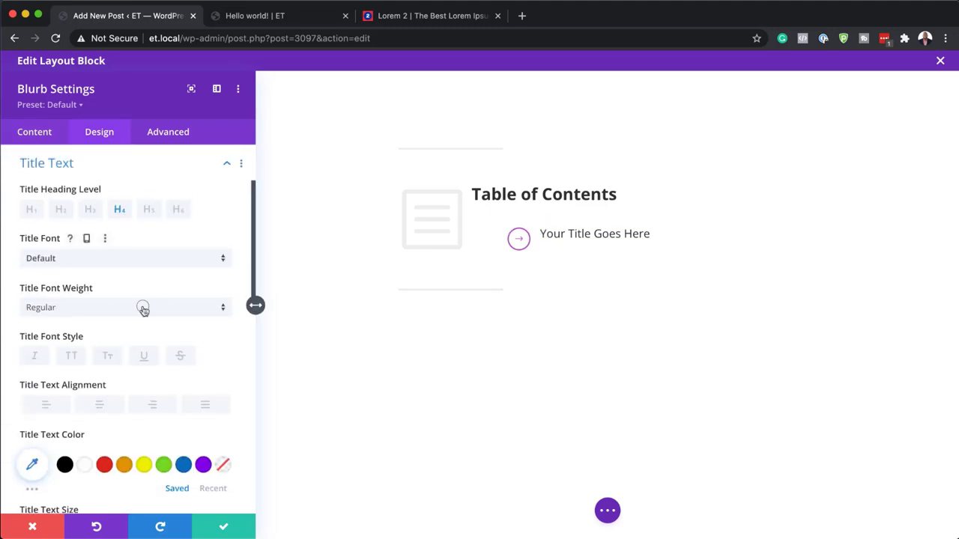
click(142, 308)
click(111, 365)
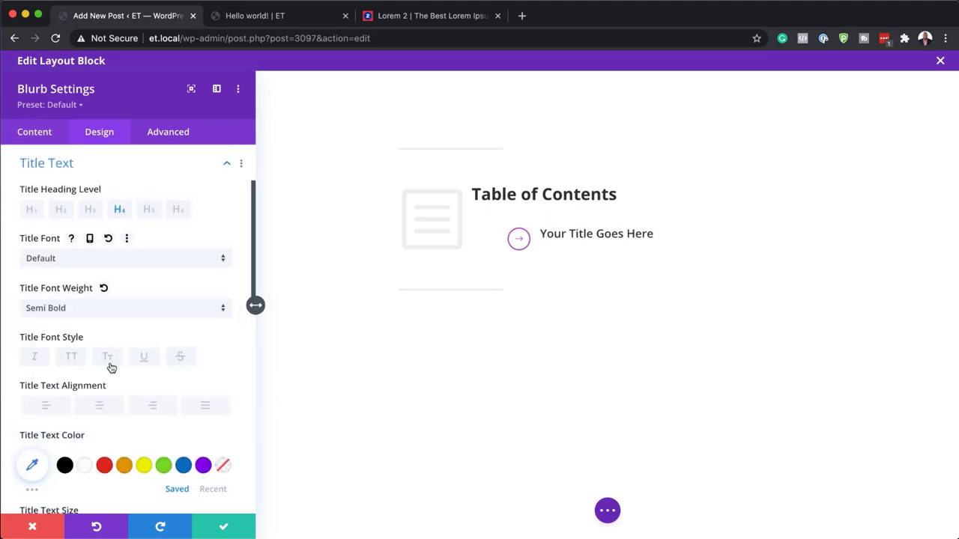
click(227, 530)
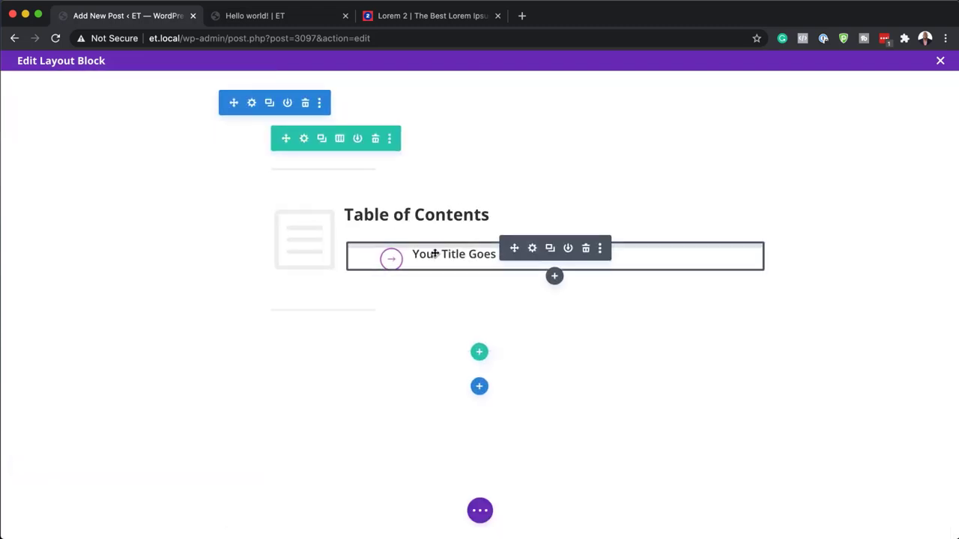
click(551, 252)
click(552, 251)
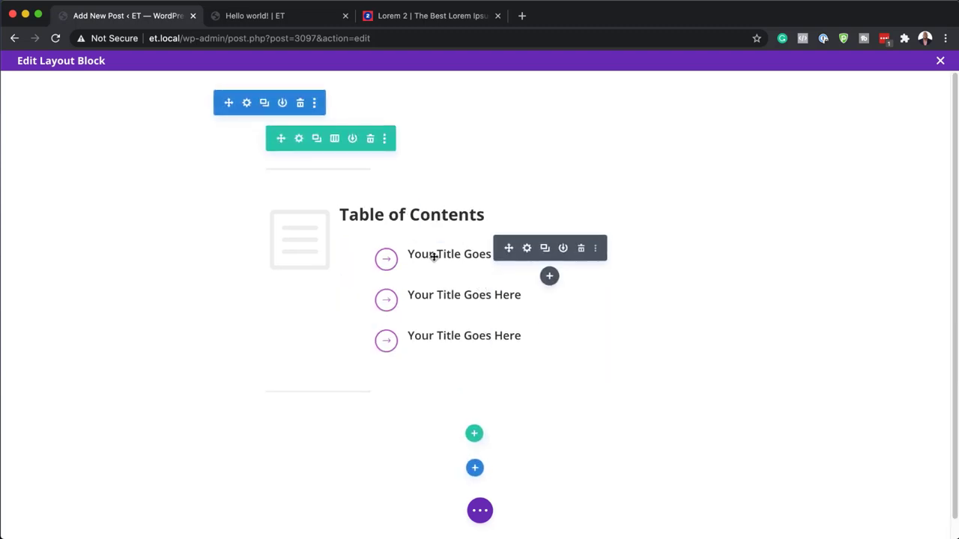
- Set the first entry blurb's module link URL to # and save the module
click(528, 249)
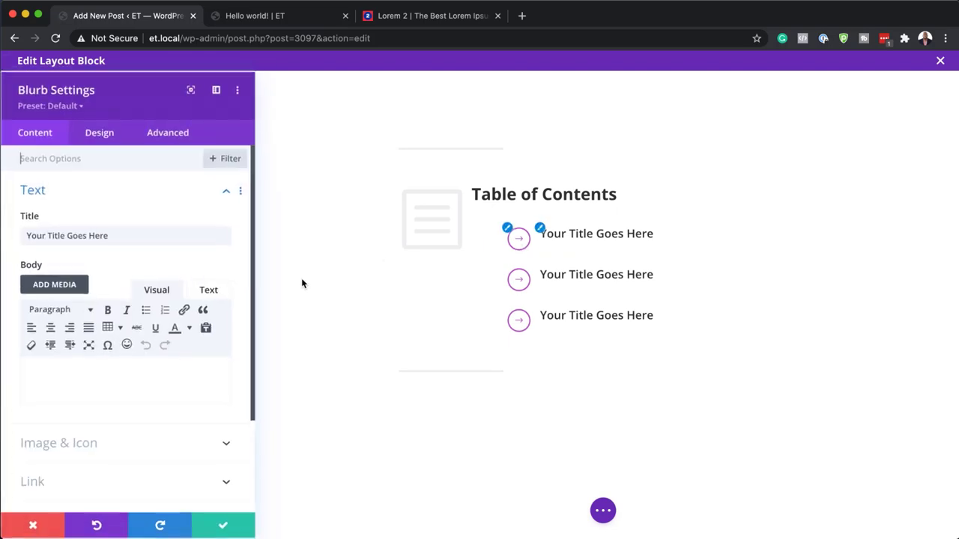
scroll(145, 399, down, 3)
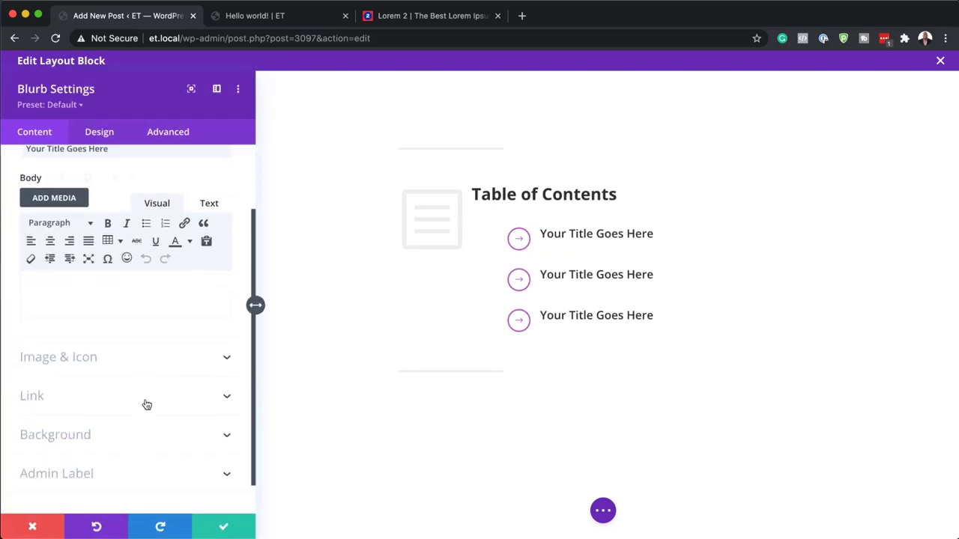
click(88, 400)
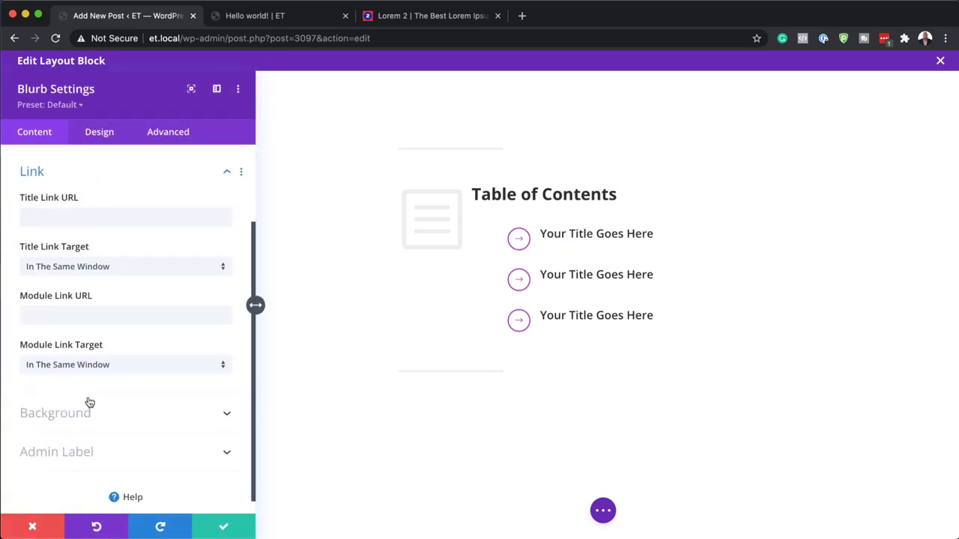
click(39, 307)
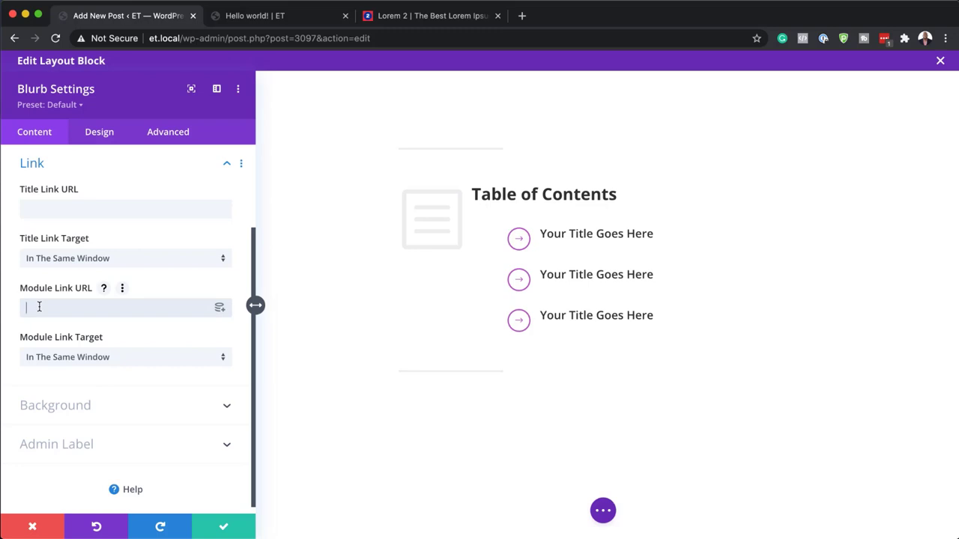
text(#)
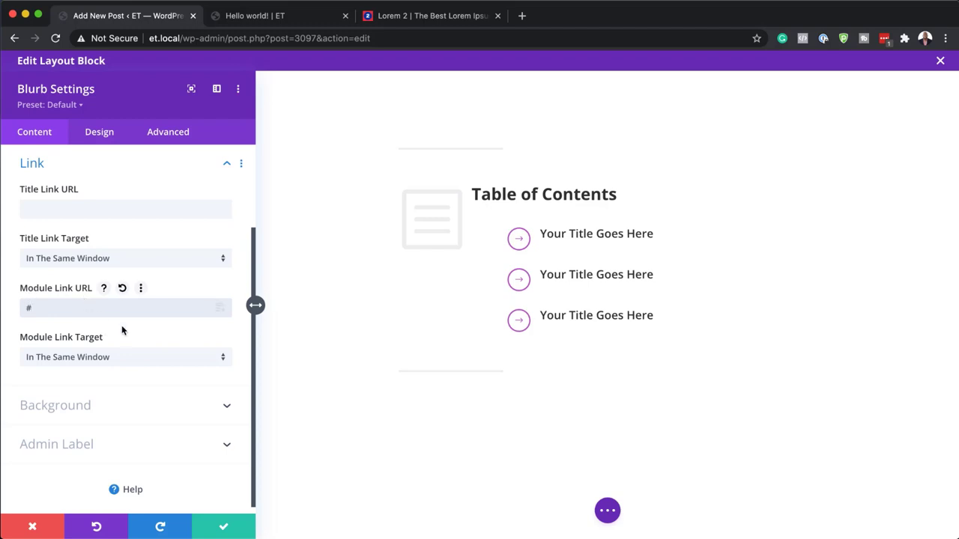
click(225, 527)
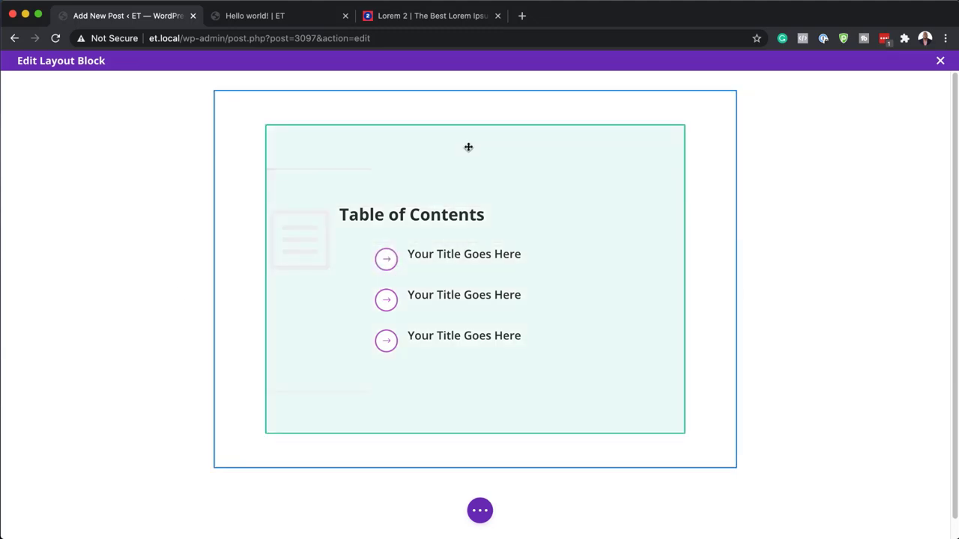
- Enable a custom gutter width of 1 for the row and set the row's width to 100%
click(300, 142)
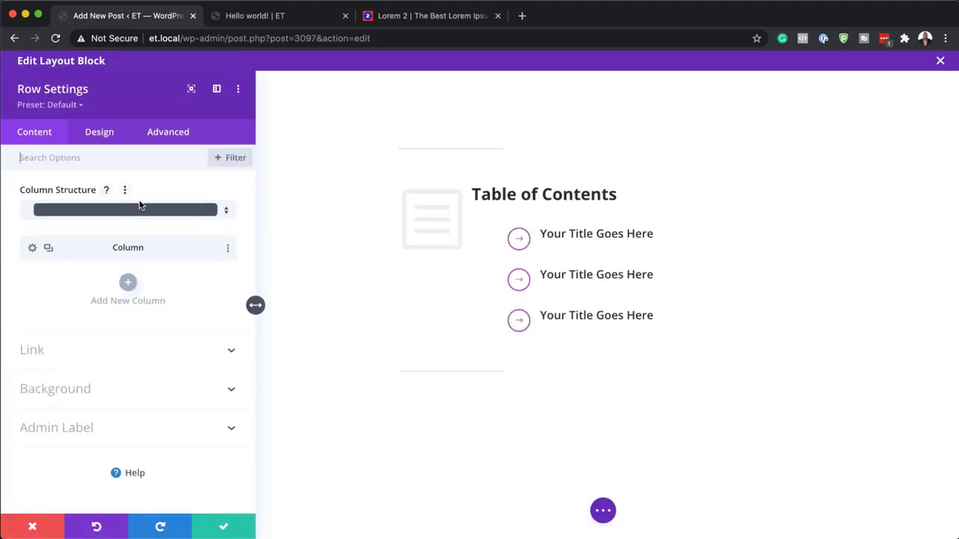
click(100, 133)
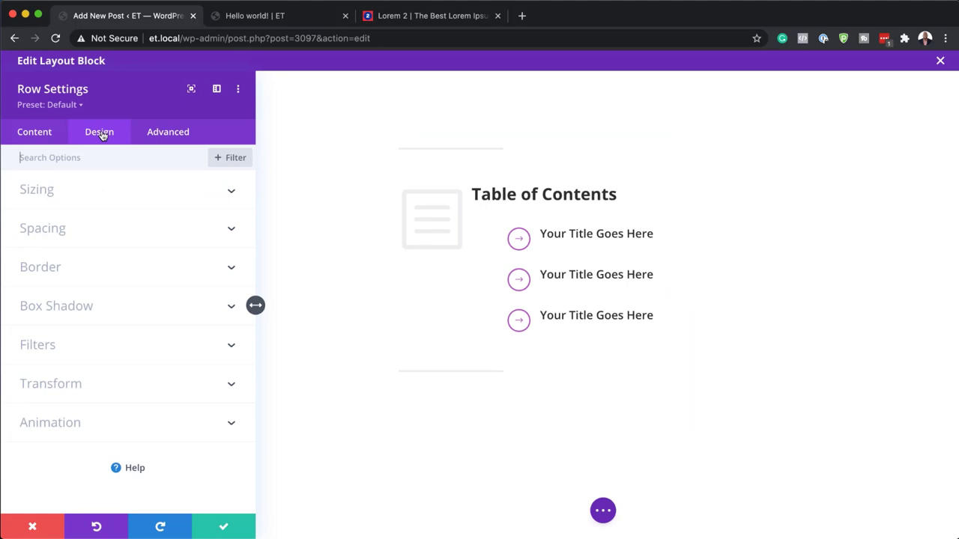
click(50, 193)
click(53, 235)
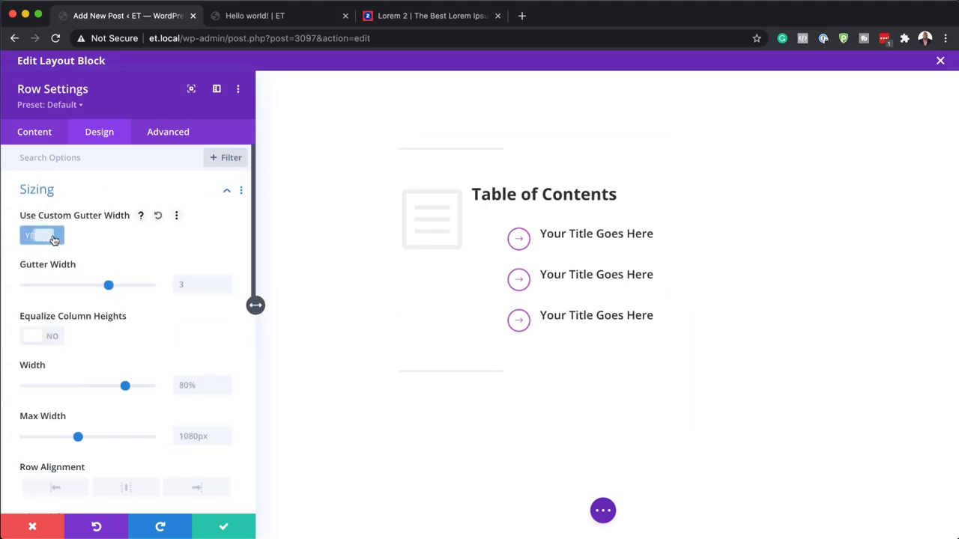
double_click(197, 284)
text(1)
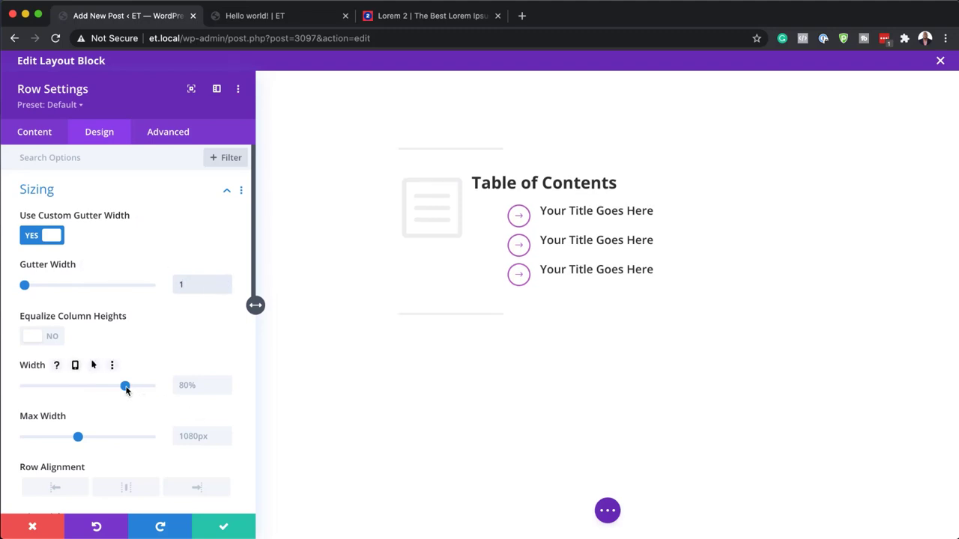
drag(126, 390, 159, 391)
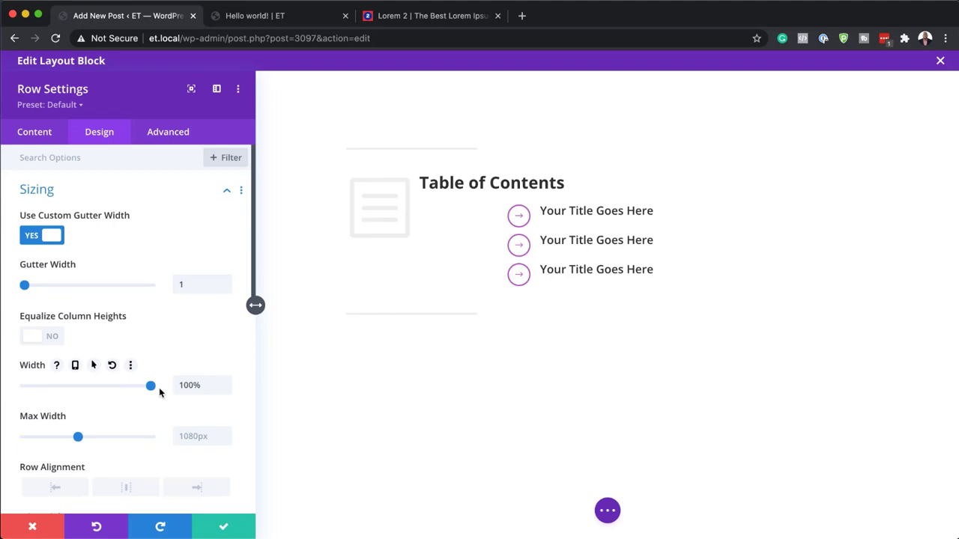
- Set the row's top and bottom padding to 0px as linked values and save the row
scroll(155, 442, down, 3)
scroll(154, 439, down, 3)
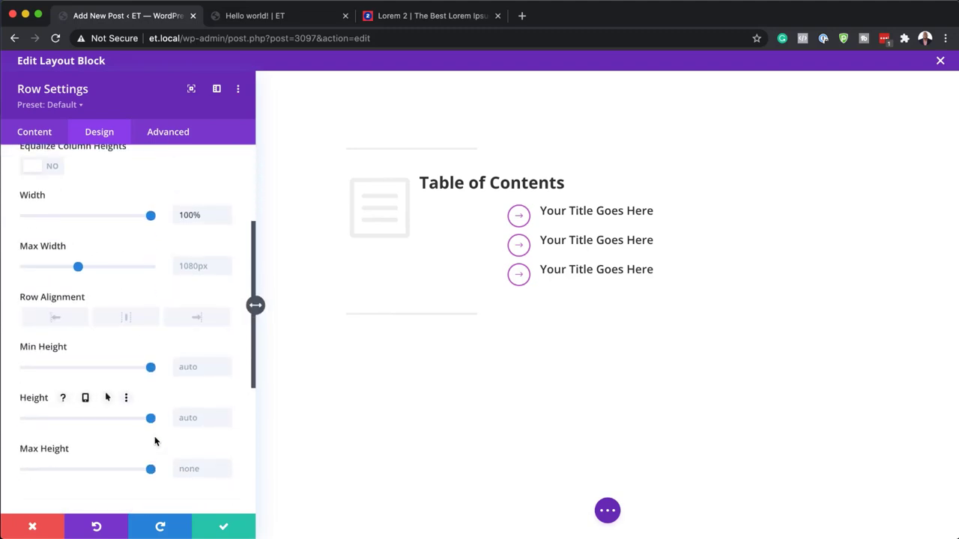
click(53, 419)
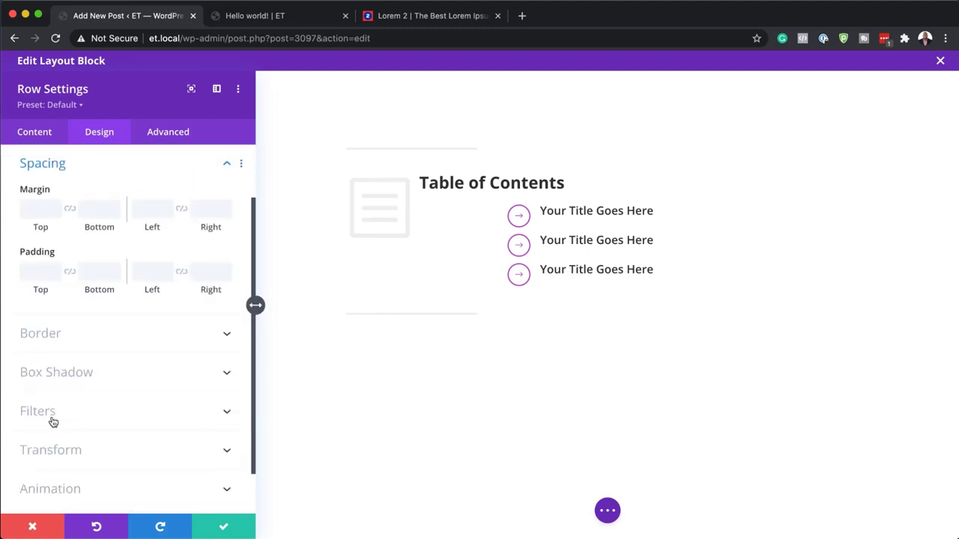
click(42, 272)
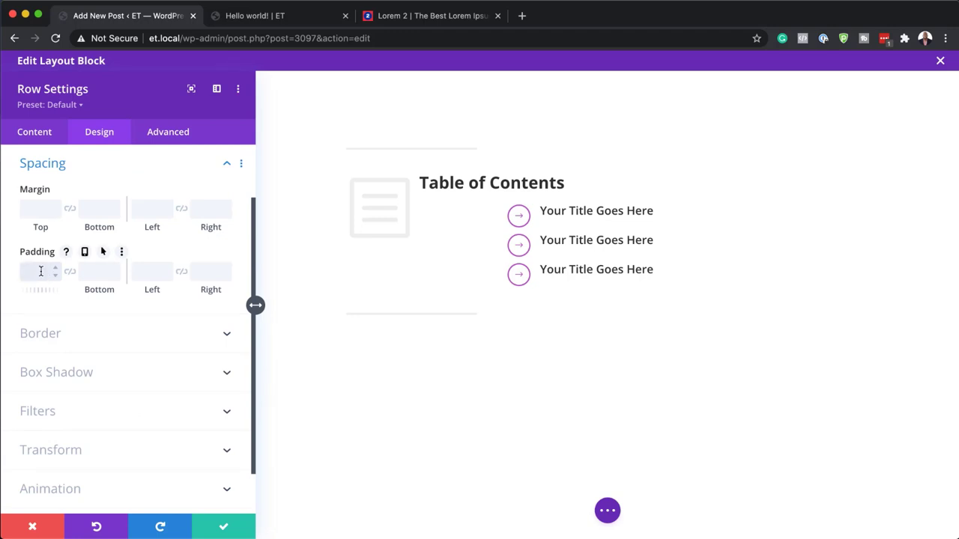
text(0)
click(67, 272)
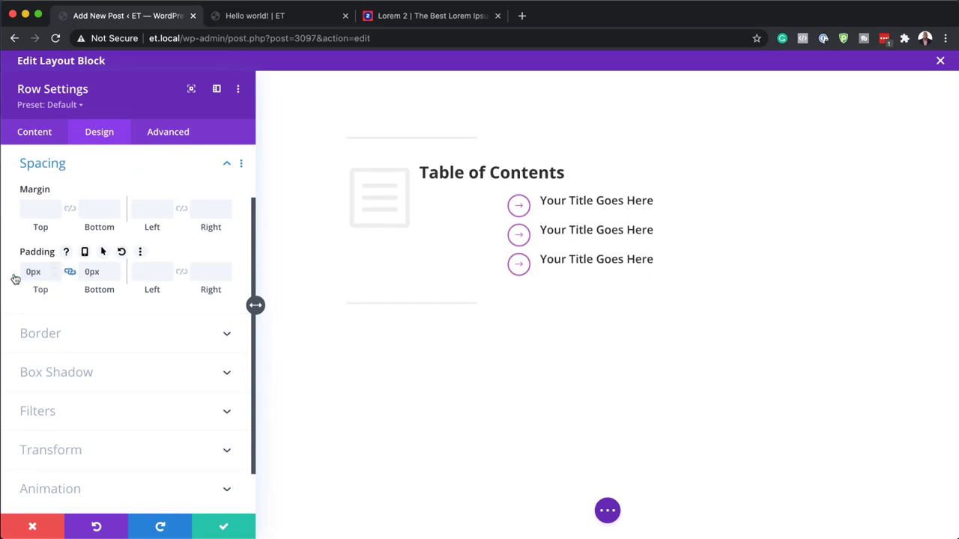
click(230, 534)
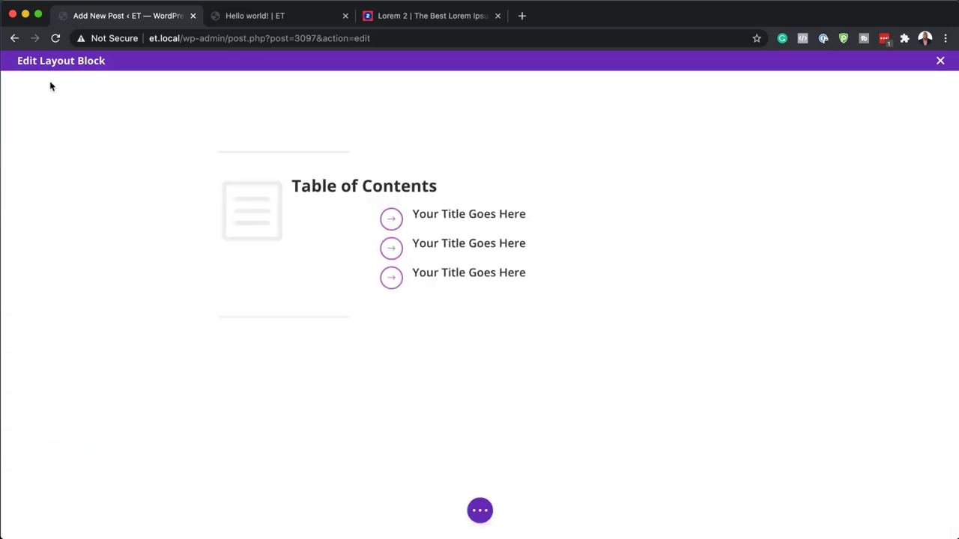
- Set the section's top and bottom padding to 0px as linked values and save the section settings
mouse_move(282, 123)
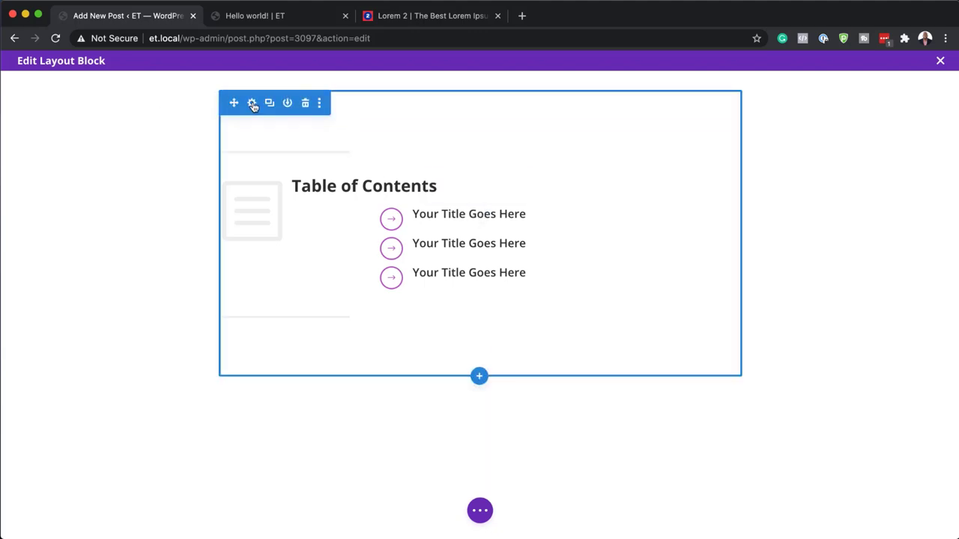
click(252, 102)
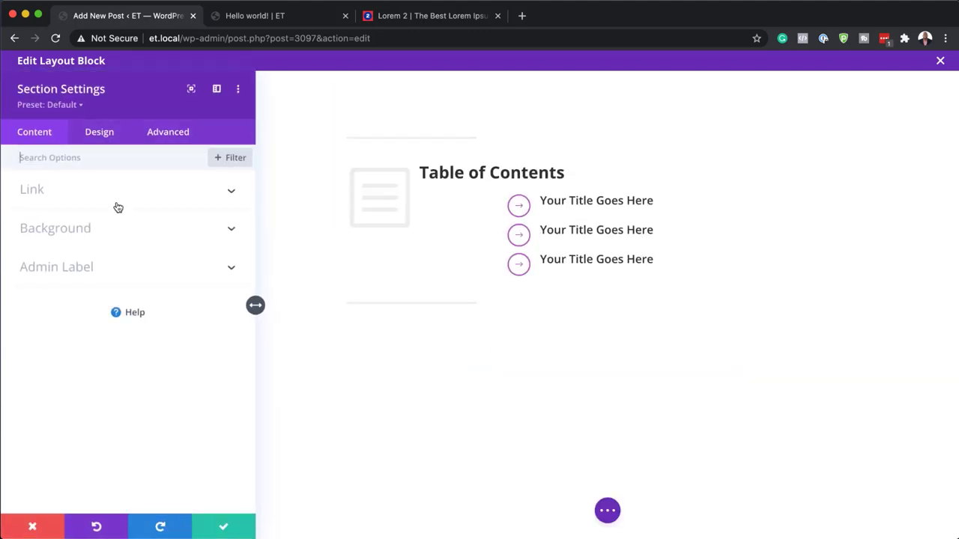
click(105, 138)
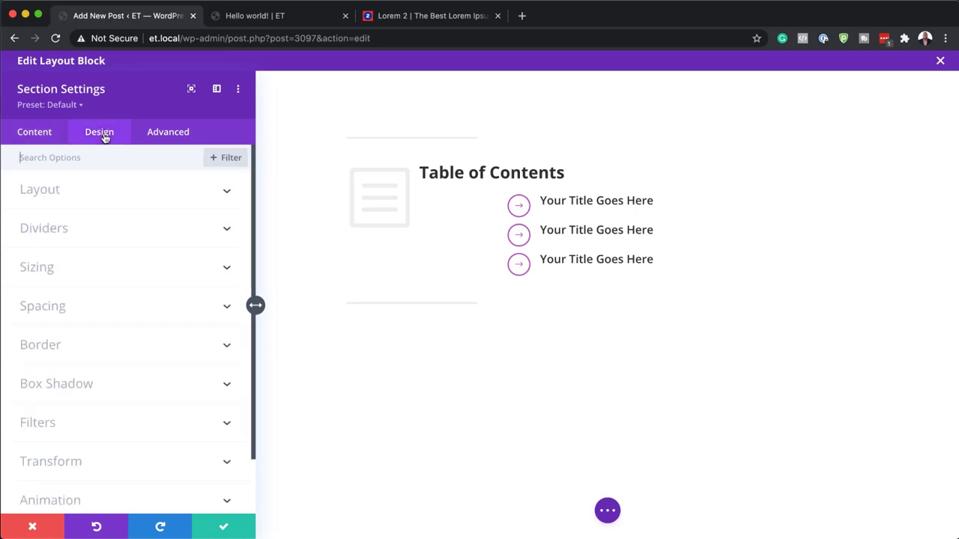
click(58, 311)
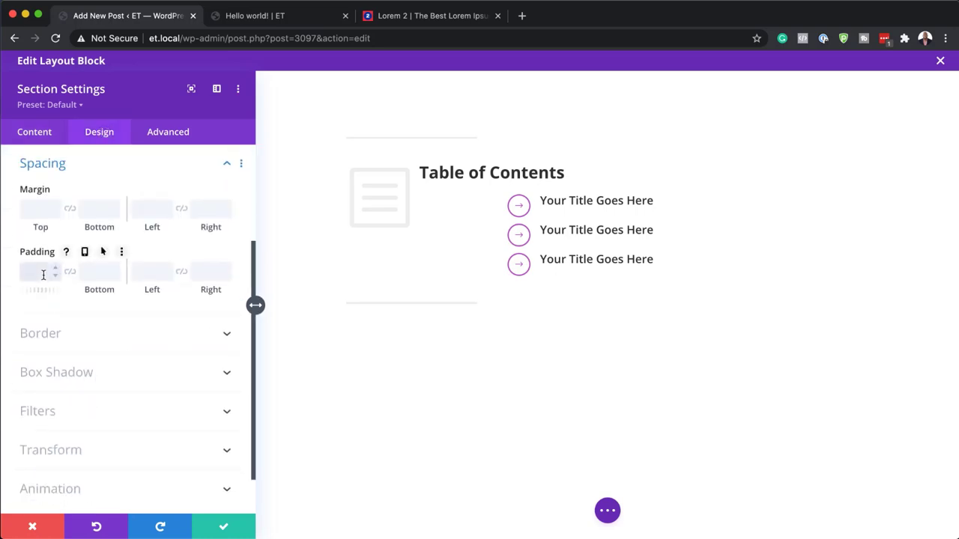
click(69, 273)
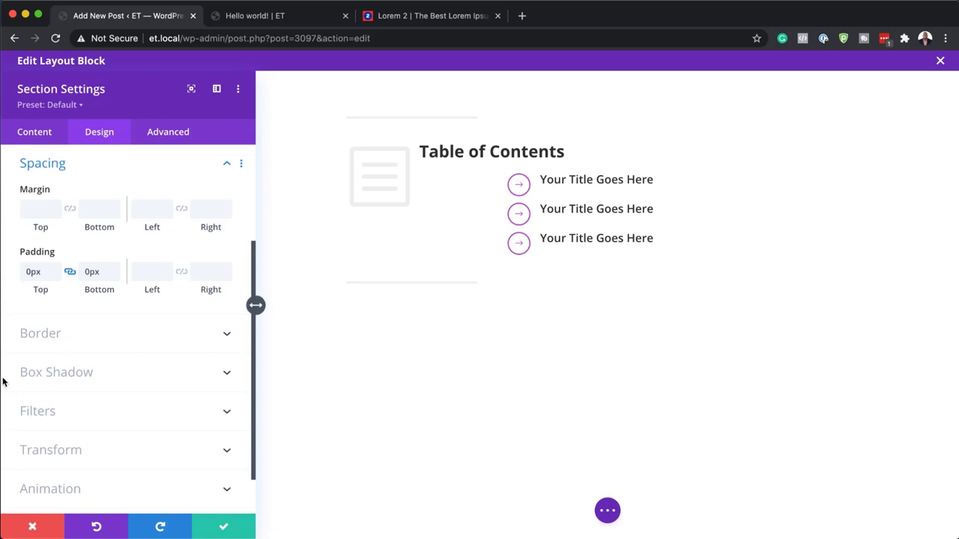
click(224, 526)
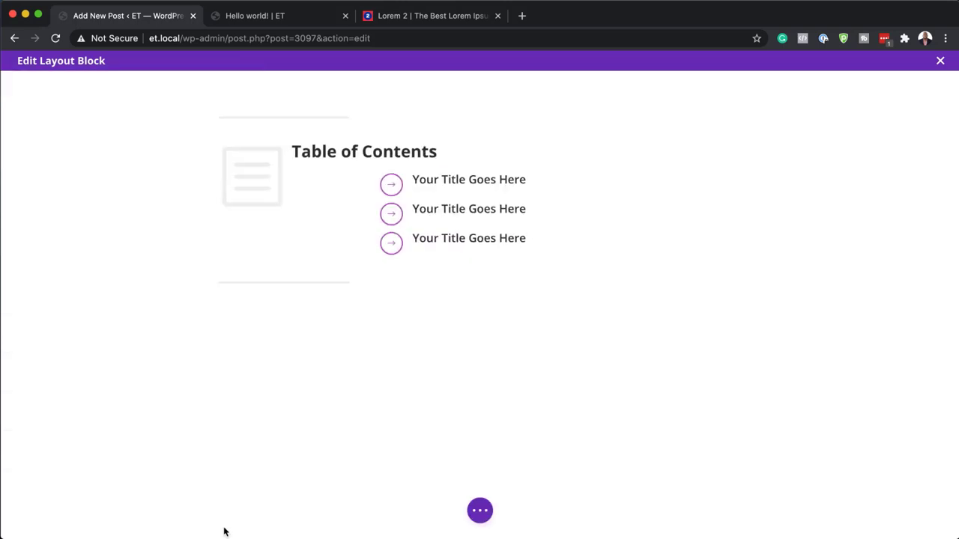
- Save the table of contents layout and exit the layout block editor back to the post
click(481, 513)
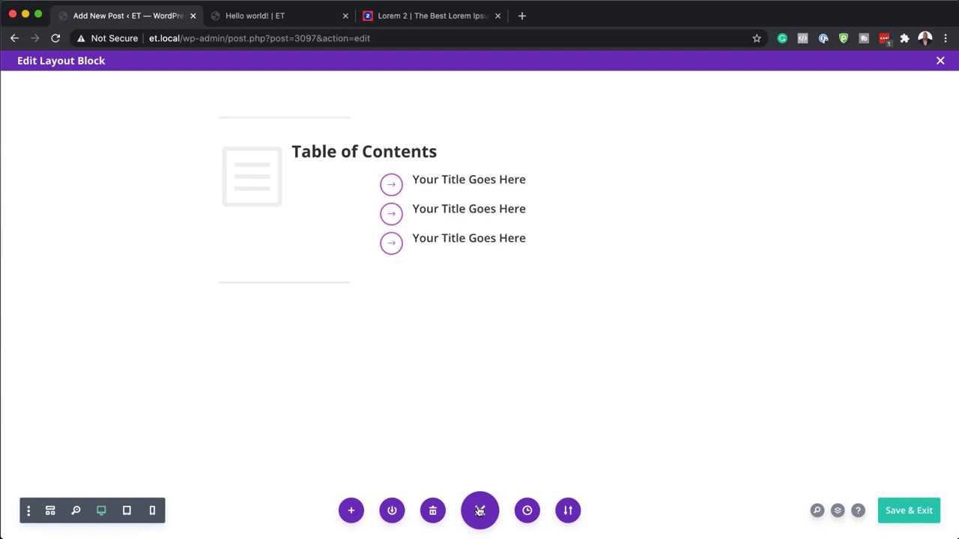
click(909, 511)
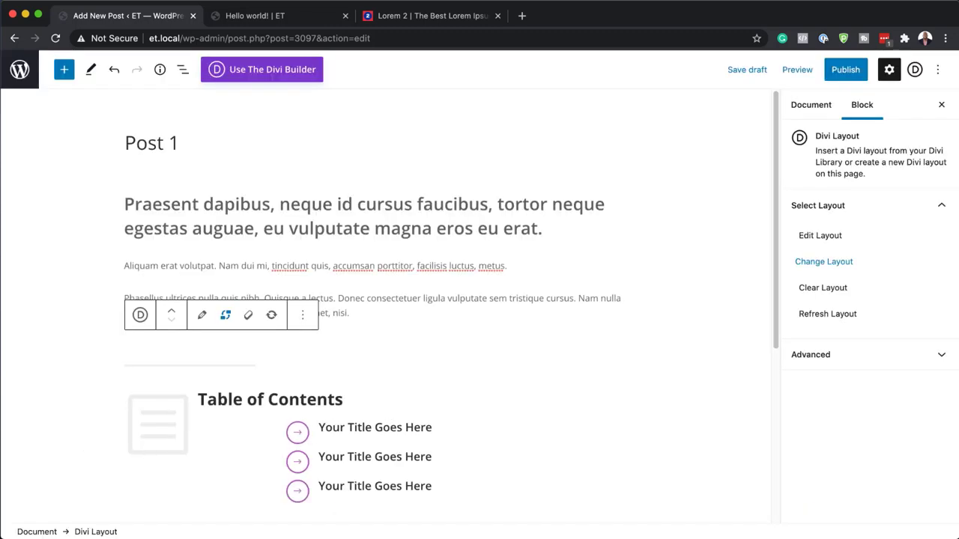
scroll(488, 356, down, 2)
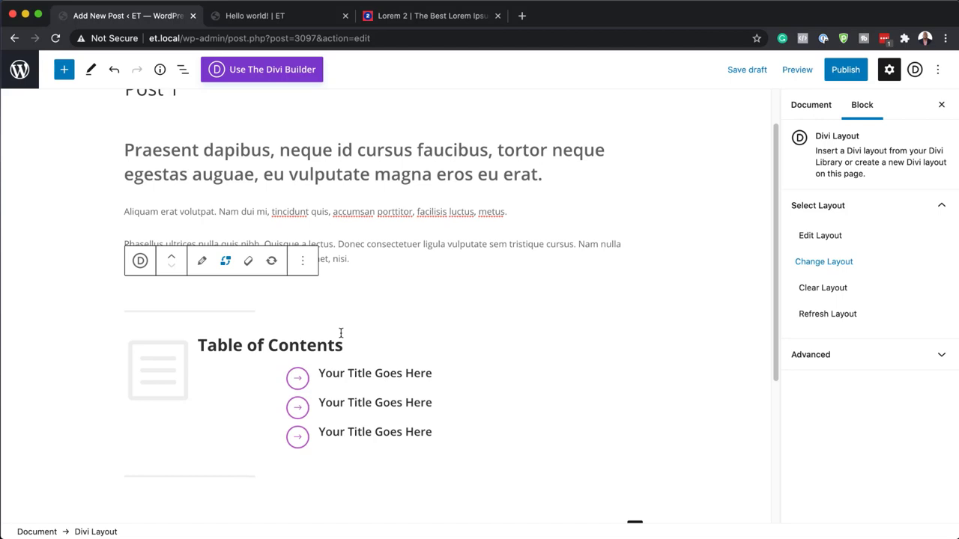
click(304, 263)
scroll(390, 382, down, 1)
scroll(395, 385, down, 1)
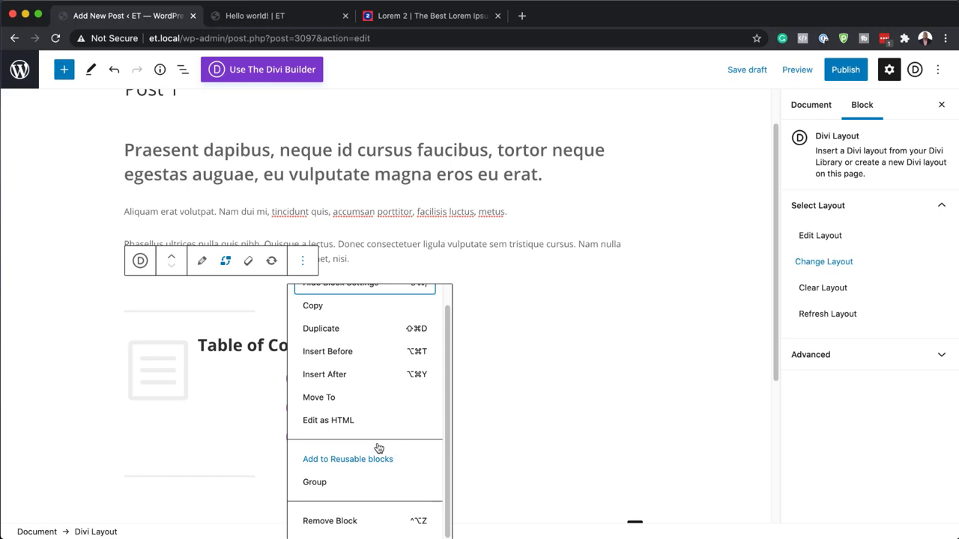
click(50, 326)
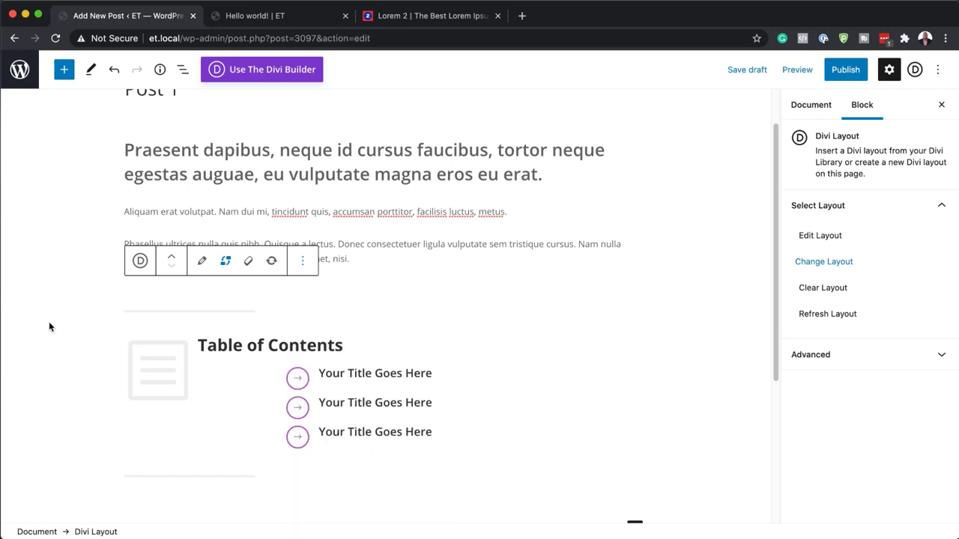